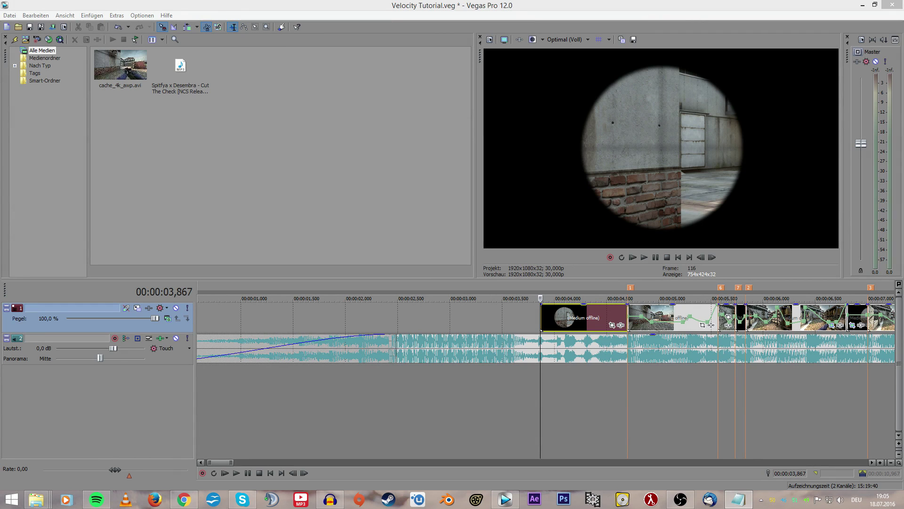
# - Look over the edited clips, beat markers and music waveform along the timeline
pyautogui.click(537, 397)
pyautogui.scroll(-3, 534, 402)
pyautogui.scroll(2, 467, 407)
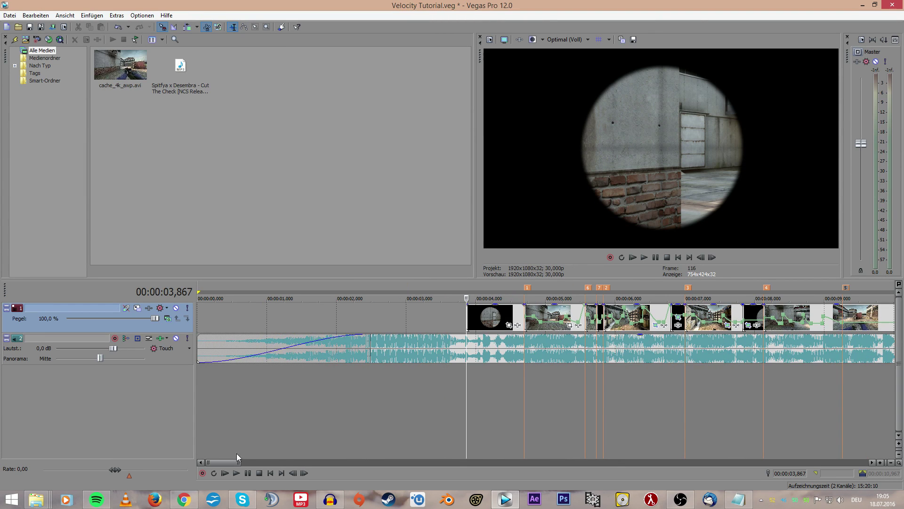
pyautogui.moveTo(227, 464); pyautogui.dragTo(236, 465)
pyautogui.click(327, 383)
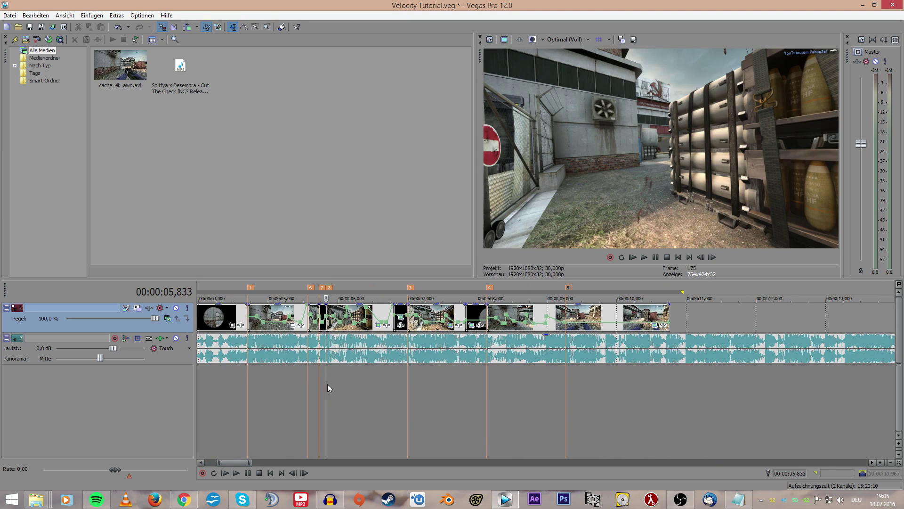
pyautogui.scroll(-2, 326, 379)
pyautogui.scroll(3, 518, 380)
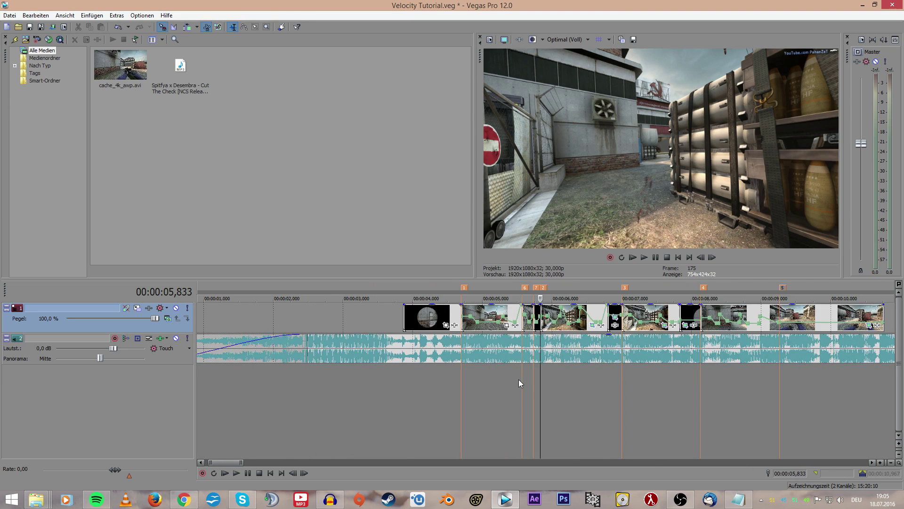
# - Set the loop region from the start of the first clip to marker 2
pyautogui.moveTo(332, 380); pyautogui.dragTo(895, 377)
pyautogui.click(560, 385)
pyautogui.scroll(-4, 750, 395)
pyautogui.click(336, 381)
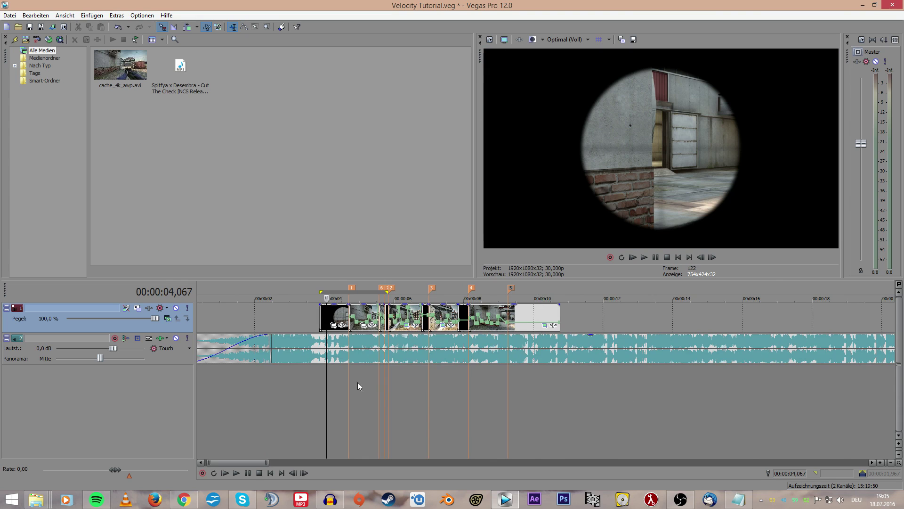
pyautogui.scroll(3, 400, 391)
pyautogui.moveTo(222, 463); pyautogui.dragTo(227, 462)
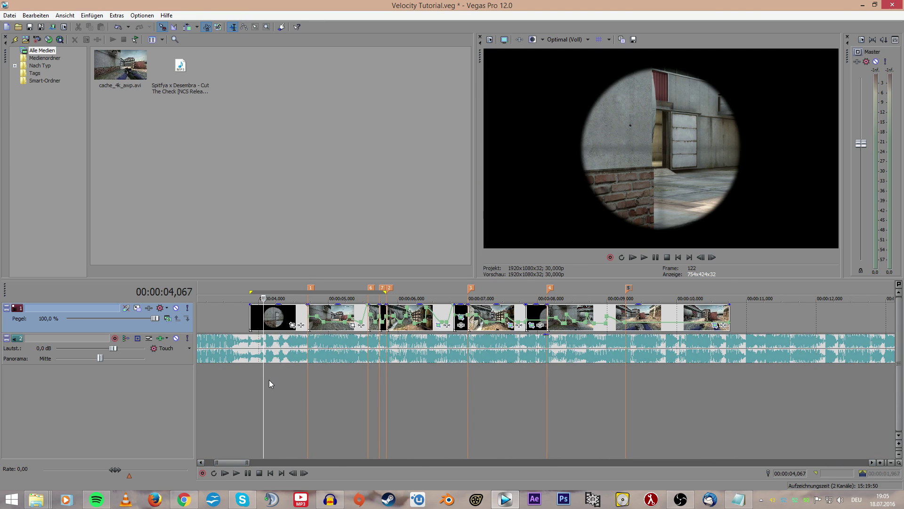
# - Examine the first clip's Pan/Crop settings and the interpolation options of its first position keyframe
pyautogui.moveTo(266, 377)
pyautogui.mouseDown()
pyautogui.moveTo(248, 377)
pyautogui.moveTo(387, 368)
pyautogui.moveTo(250, 367)
pyautogui.moveTo(398, 367)
pyautogui.moveTo(314, 367)
pyautogui.moveTo(385, 384)
pyautogui.mouseUp()
pyautogui.click(344, 388)
pyautogui.click(264, 397)
pyautogui.rightClick(276, 315)
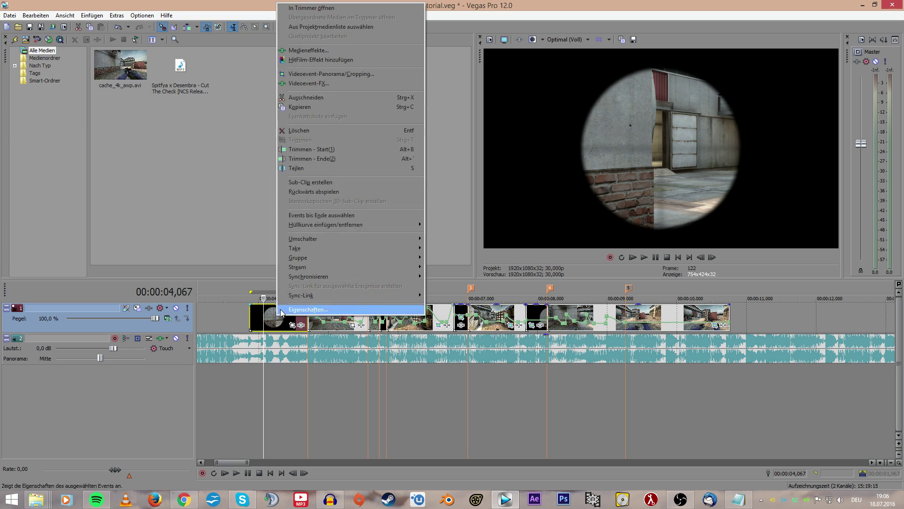
pyautogui.click(300, 75)
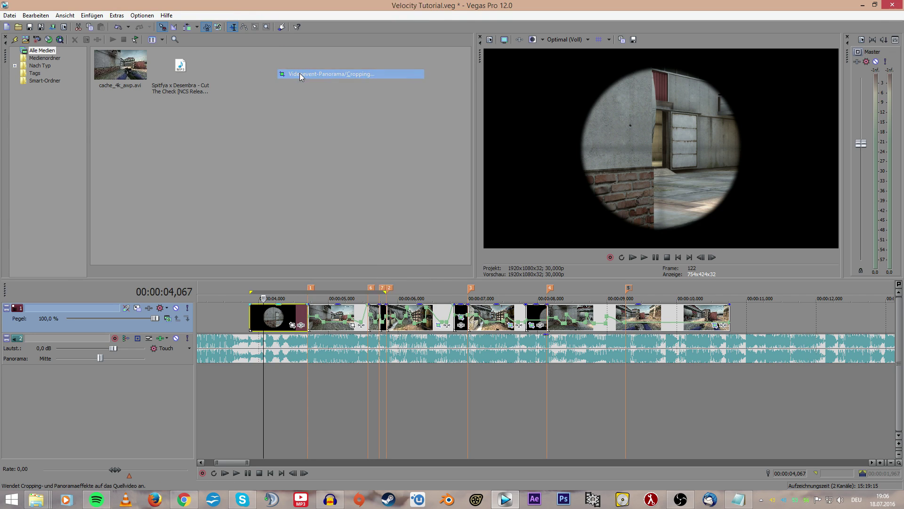
pyautogui.moveTo(241, 89); pyautogui.dragTo(267, 109)
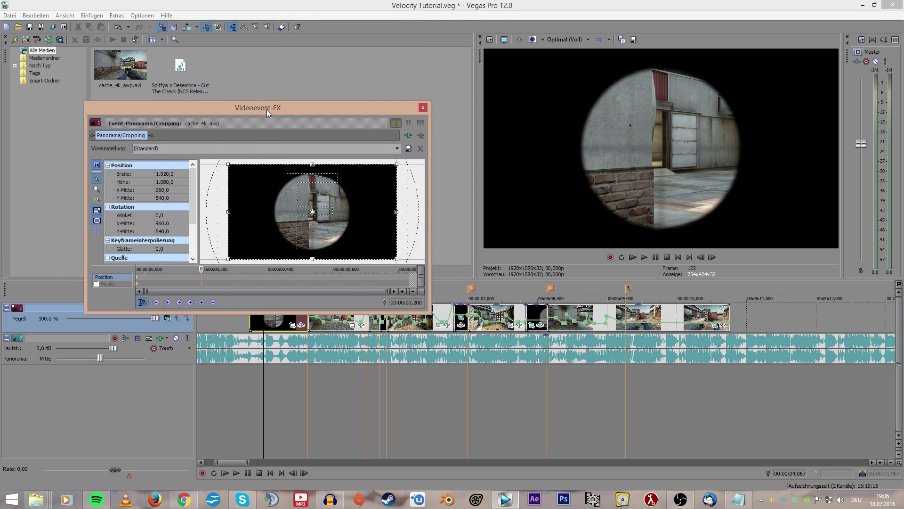
pyautogui.moveTo(201, 269); pyautogui.dragTo(190, 268)
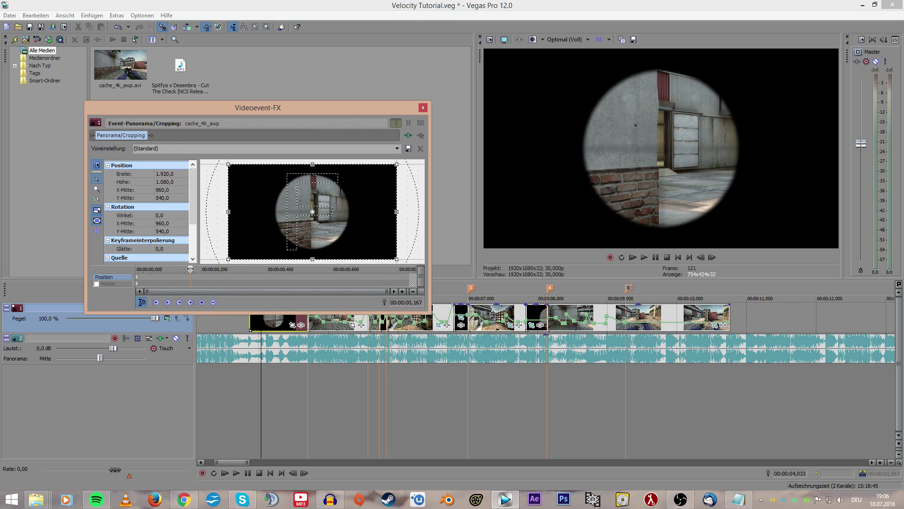
pyautogui.rightClick(136, 278)
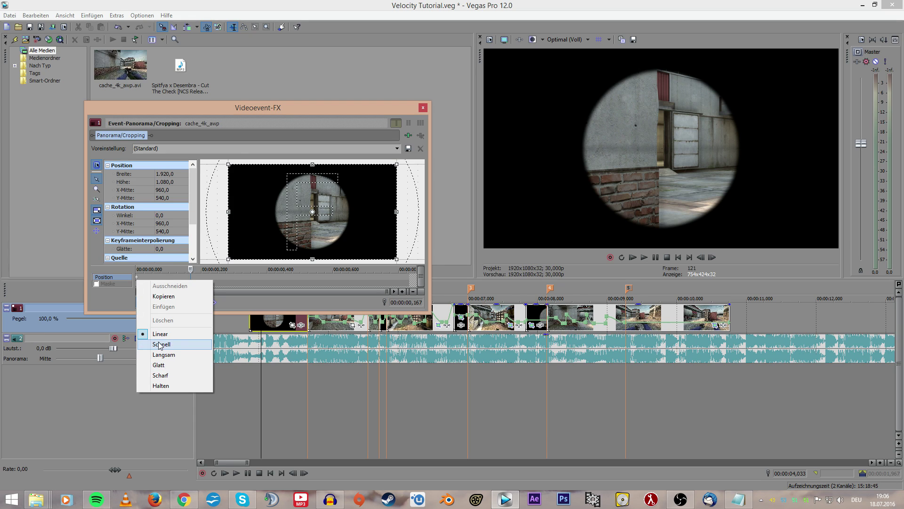
pyautogui.click(138, 280)
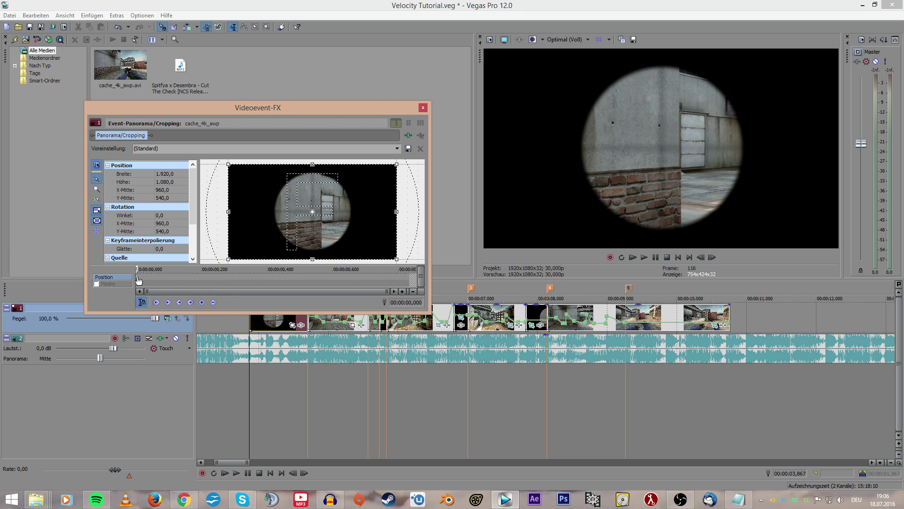
pyautogui.click(422, 107)
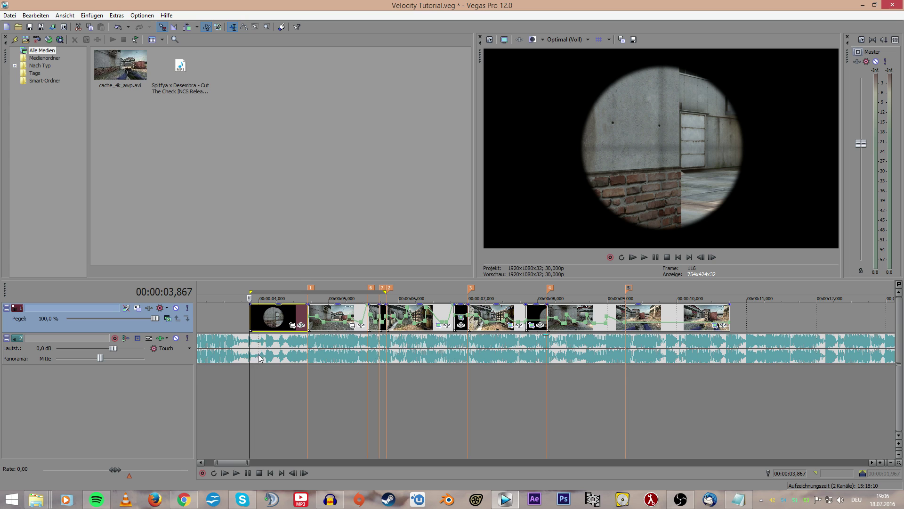
# - Examine how the second clip's footage and velocity curve match the music between markers 1 and 2
pyautogui.moveTo(249, 373); pyautogui.dragTo(345, 365)
pyautogui.scroll(1, 349, 349)
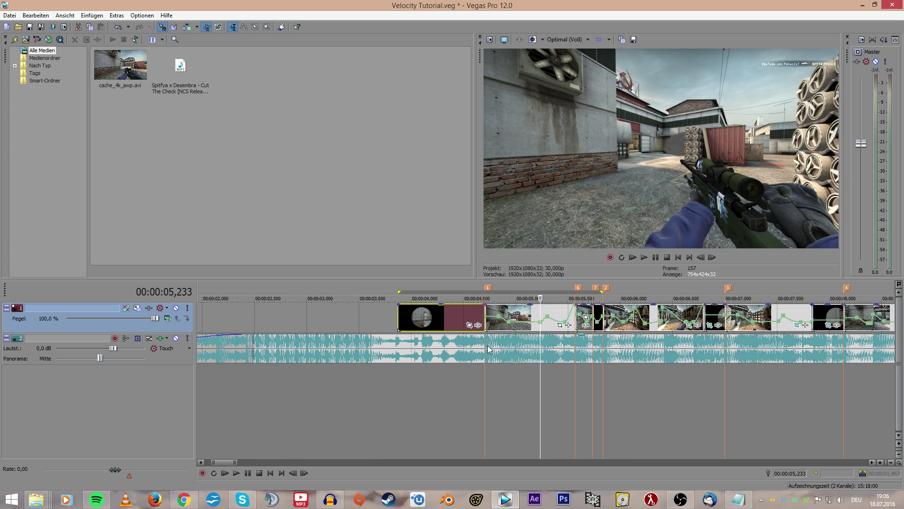
pyautogui.click(552, 346)
pyautogui.scroll(3, 552, 346)
pyautogui.moveTo(540, 340)
pyautogui.mouseDown()
pyautogui.moveTo(495, 339)
pyautogui.moveTo(559, 339)
pyautogui.moveTo(492, 342)
pyautogui.moveTo(577, 339)
pyautogui.moveTo(510, 339)
pyautogui.moveTo(568, 339)
pyautogui.moveTo(529, 339)
pyautogui.mouseUp()
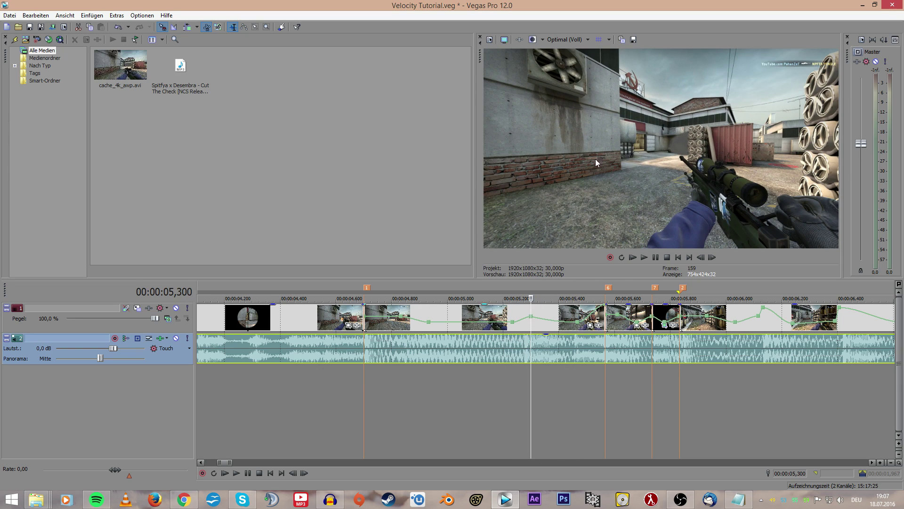
pyautogui.moveTo(531, 346); pyautogui.dragTo(420, 341)
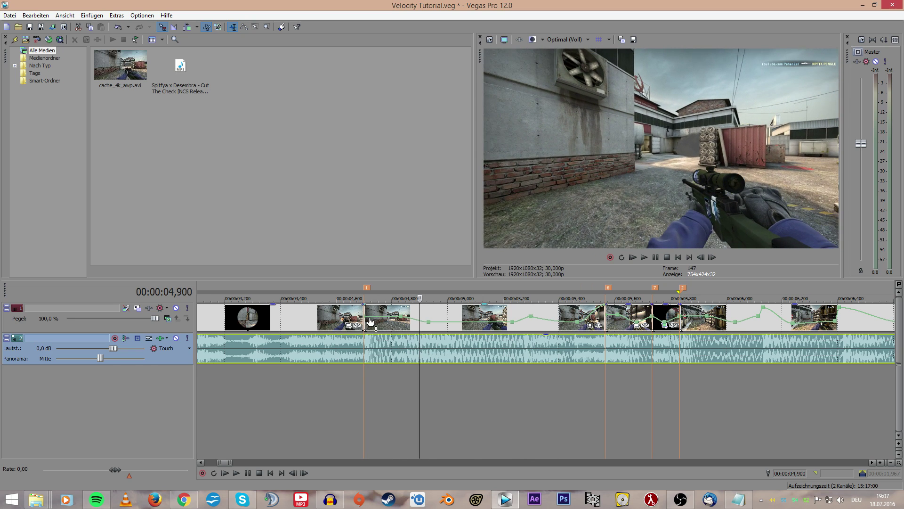
pyautogui.click(371, 322)
pyautogui.moveTo(373, 325); pyautogui.dragTo(505, 344)
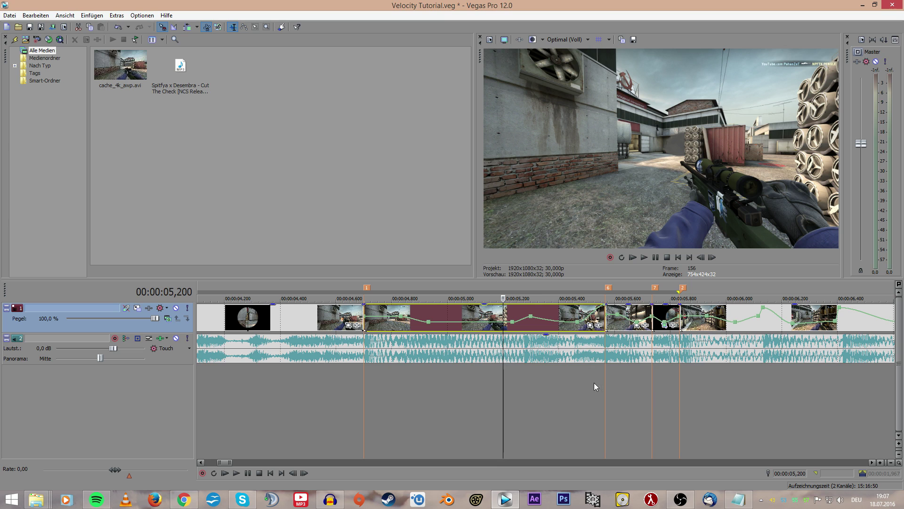
pyautogui.moveTo(503, 376); pyautogui.dragTo(537, 365)
pyautogui.scroll(-2, 548, 381)
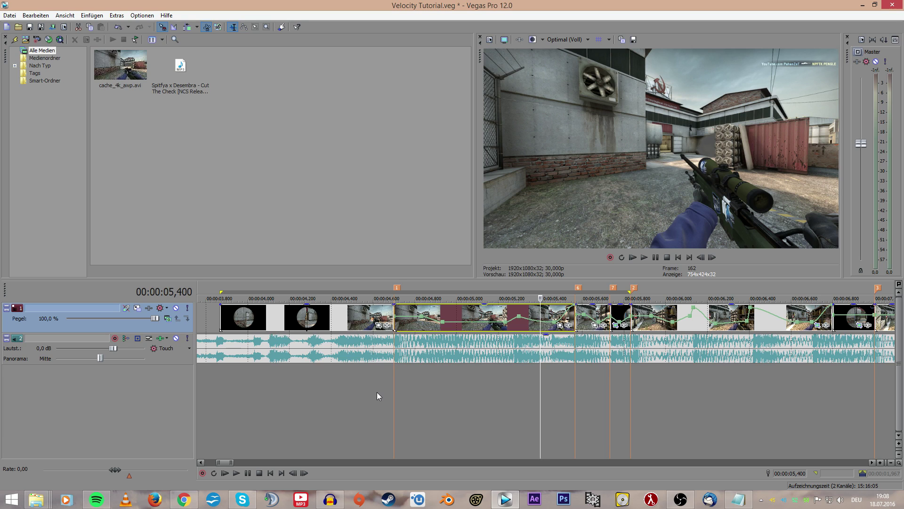
pyautogui.click(483, 385)
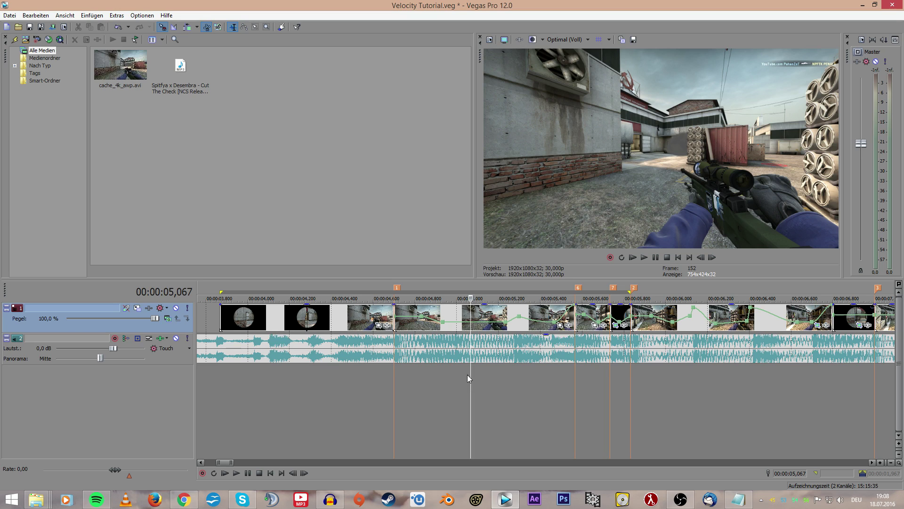
# - Try a change to the crop frame in the second clip's Pan/Crop settings at 00:00:05,200
pyautogui.moveTo(469, 317); pyautogui.dragTo(429, 327)
pyautogui.scroll(2, 532, 339)
pyautogui.rightClick(477, 311)
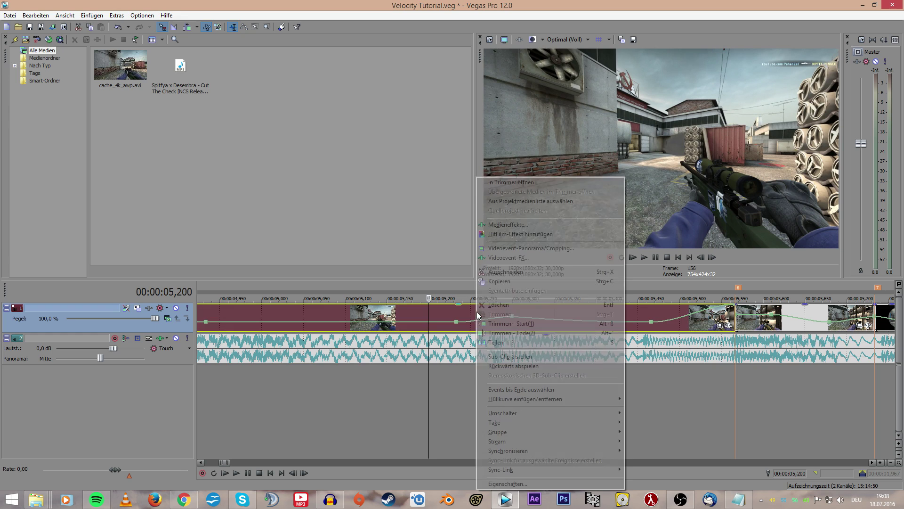
pyautogui.click(530, 248)
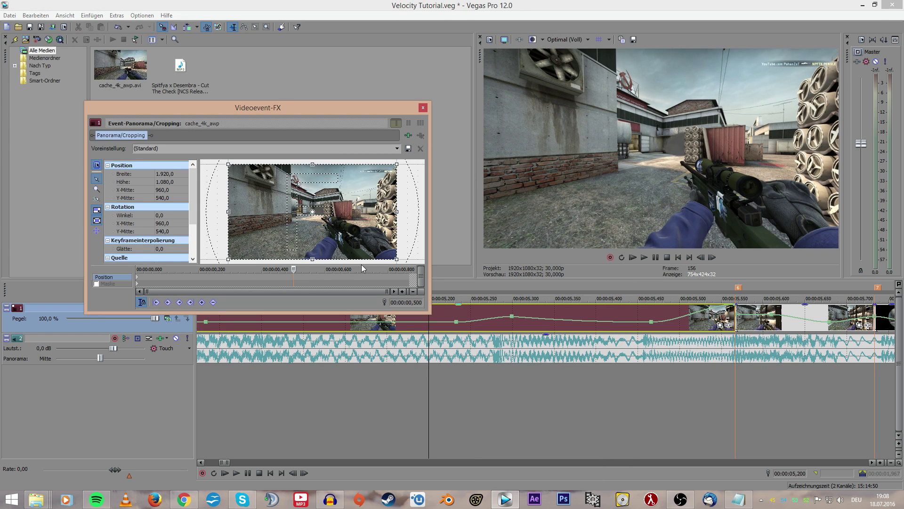
pyautogui.moveTo(397, 259)
pyautogui.mouseDown()
pyautogui.moveTo(375, 247)
pyautogui.moveTo(396, 259)
pyautogui.mouseUp()
pyautogui.rightClick(388, 241)
pyautogui.click(395, 246)
pyautogui.click(423, 107)
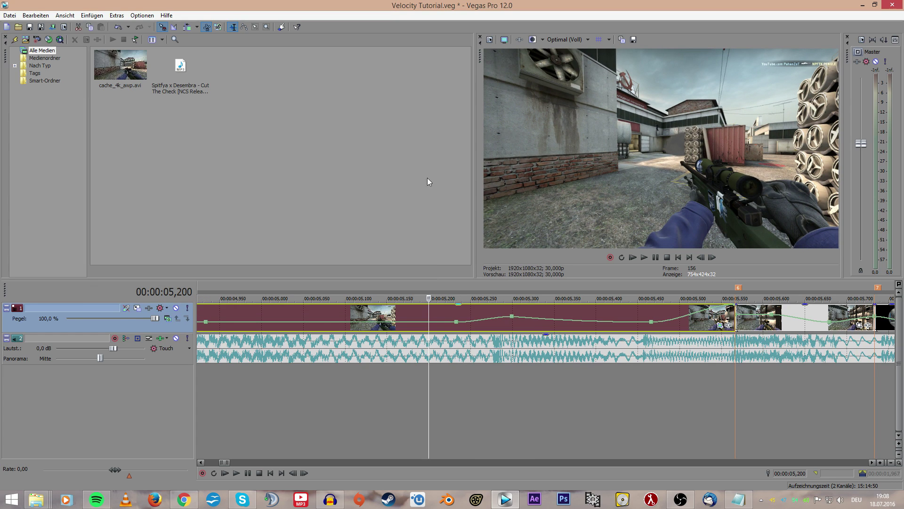
pyautogui.rightClick(450, 307)
pyautogui.click(488, 247)
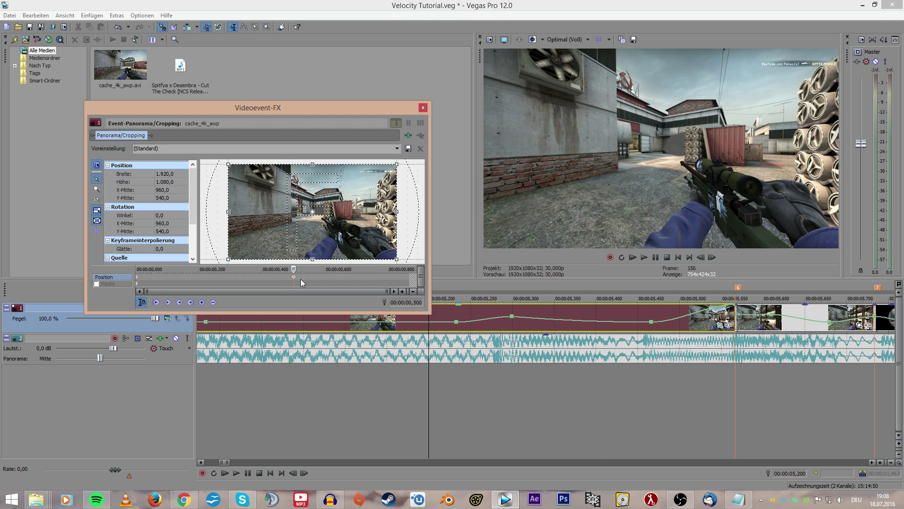
pyautogui.click(422, 108)
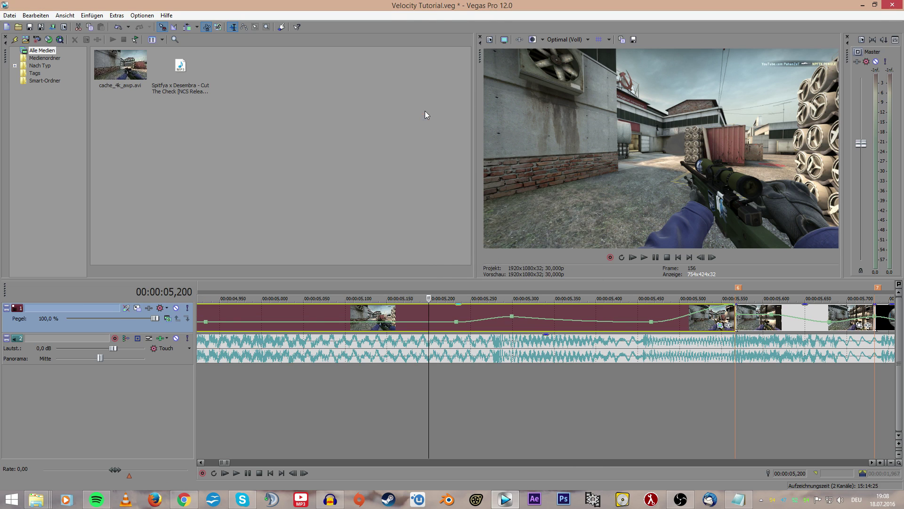
# - Review the first two clips against the music by scrubbing through them and playing from the first clip's start
pyautogui.scroll(-4, 420, 410)
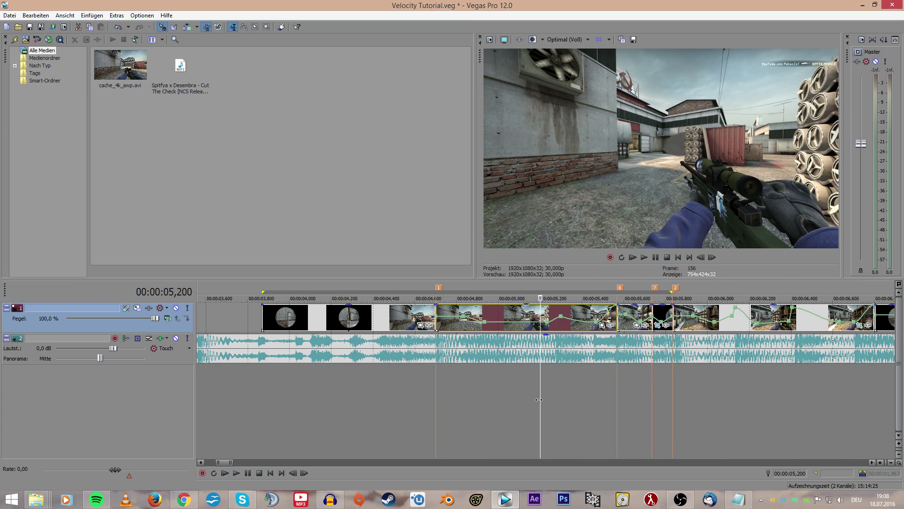
pyautogui.click(427, 387)
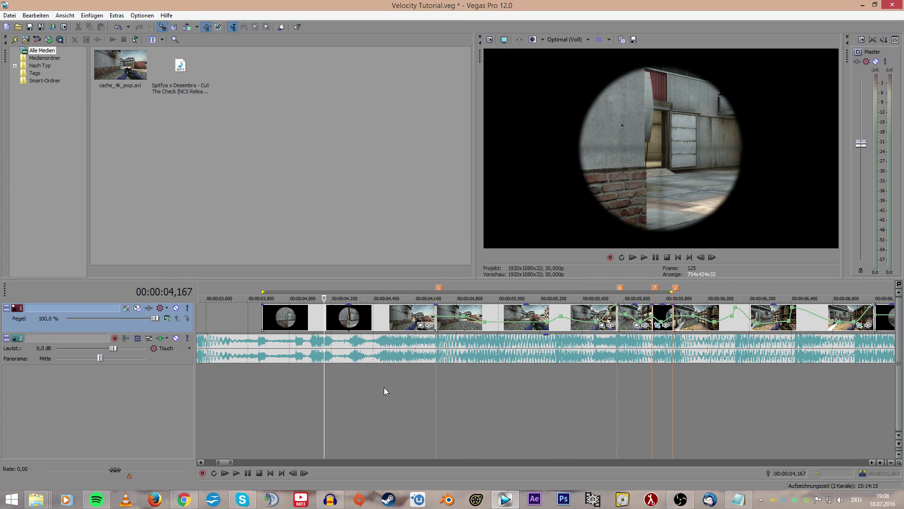
pyautogui.click(382, 385)
pyautogui.click(513, 394)
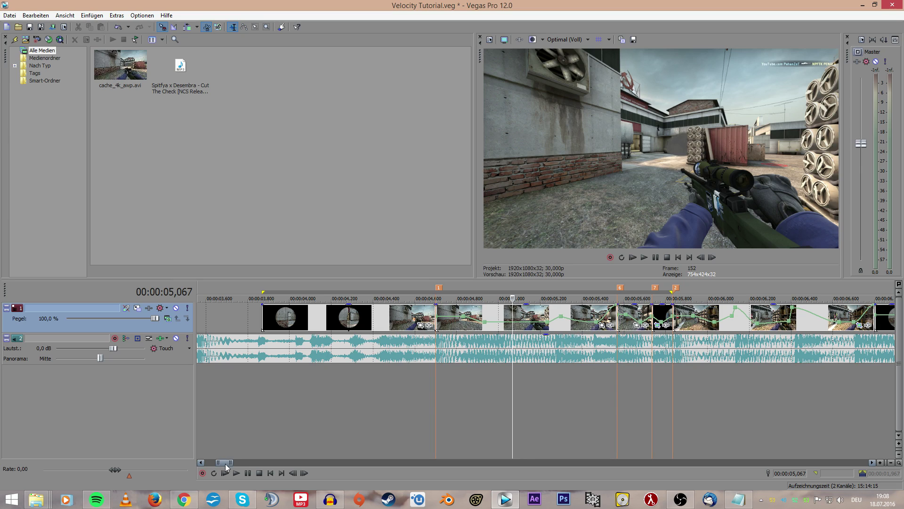
pyautogui.click(289, 397)
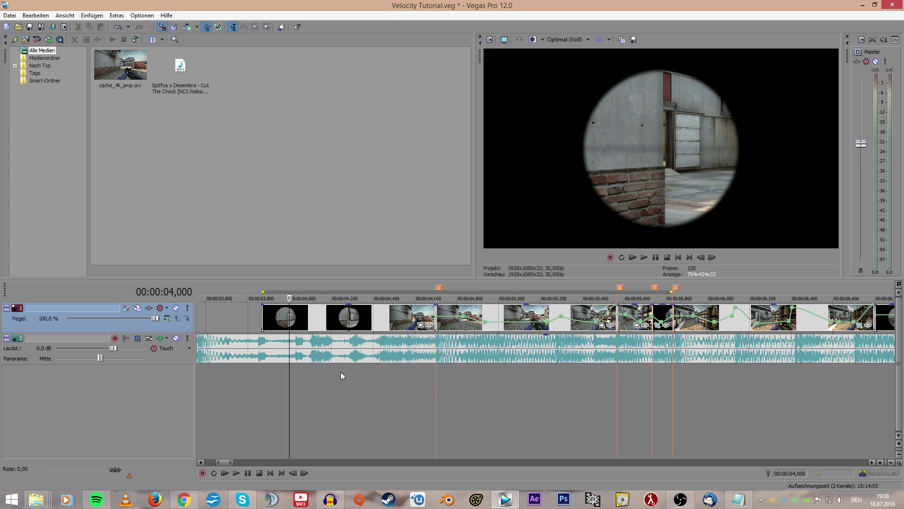
pyautogui.rightClick(314, 320)
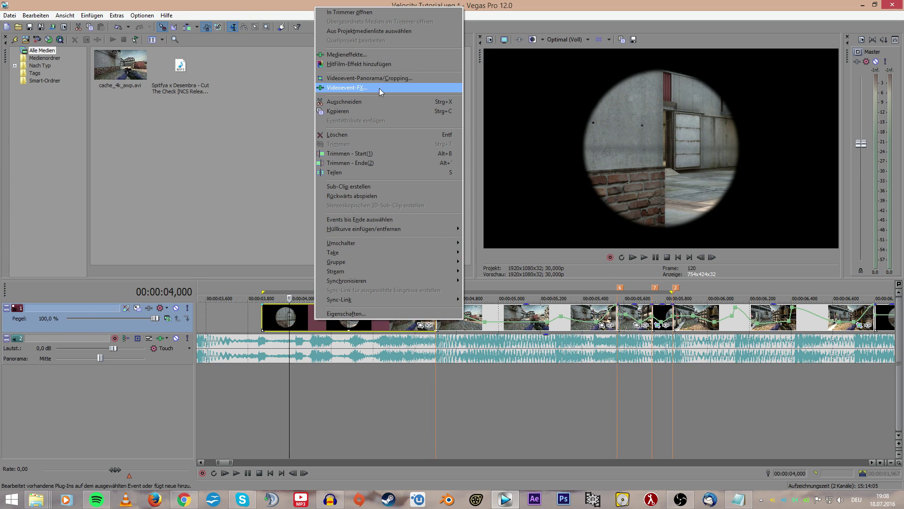
pyautogui.click(265, 414)
pyautogui.moveTo(262, 377)
pyautogui.mouseDown()
pyautogui.moveTo(246, 377)
pyautogui.moveTo(518, 373)
pyautogui.moveTo(264, 389)
pyautogui.mouseUp()
pyautogui.press('space')
pyautogui.click(328, 372)
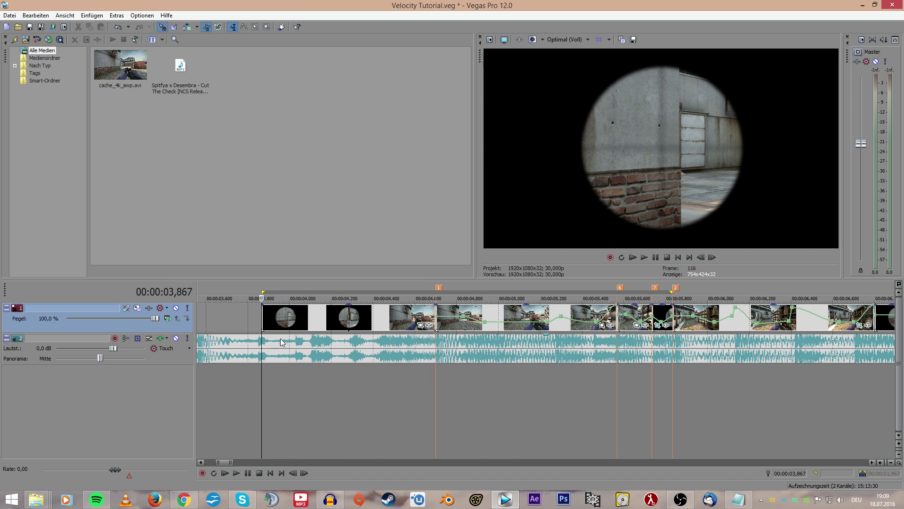
# - Open the first clip's Pan/Crop settings and check the frame at 00:00:04,033
pyautogui.moveTo(260, 350); pyautogui.dragTo(332, 384)
pyautogui.scroll(3, 332, 385)
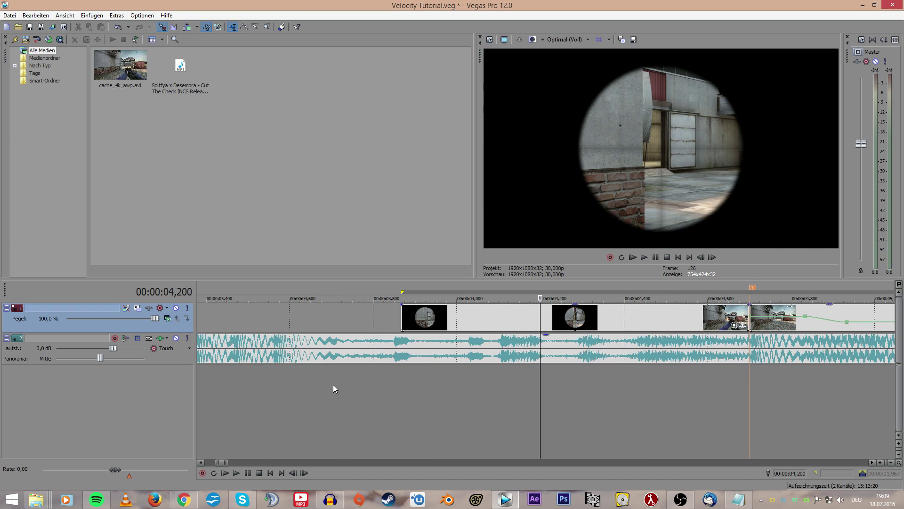
pyautogui.rightClick(424, 321)
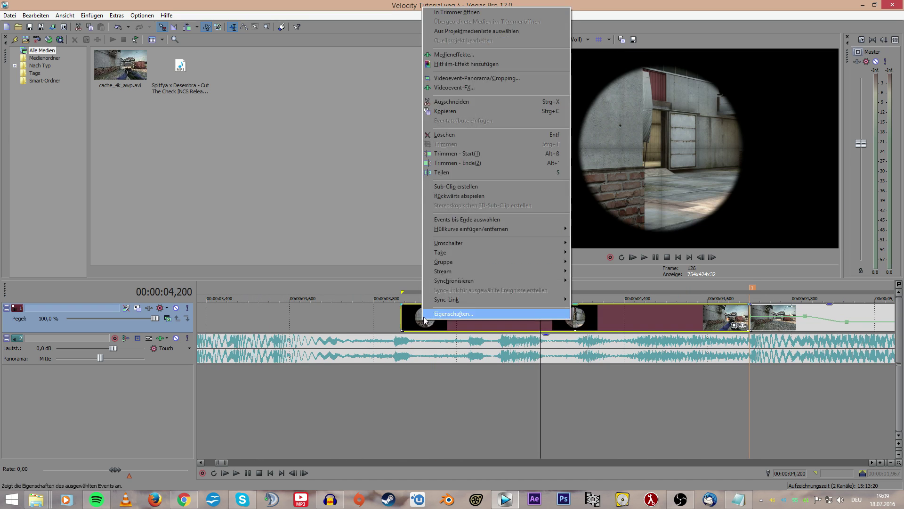
pyautogui.click(476, 78)
pyautogui.moveTo(540, 360); pyautogui.dragTo(648, 361)
pyautogui.click(648, 349)
pyautogui.click(595, 317)
pyautogui.click(470, 328)
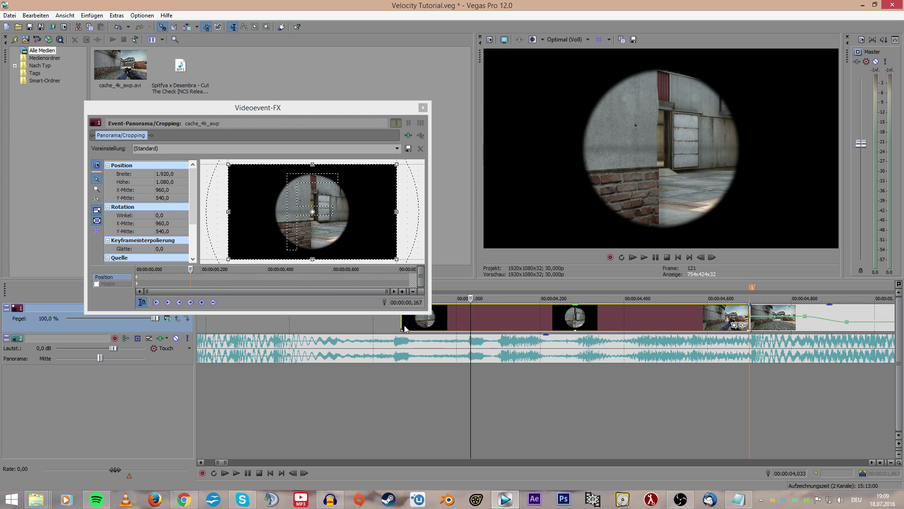
# - Enlarge the Pan/Crop frame at the first clip's start to about 8220 × 4624, keeping it centred
pyautogui.click(403, 323)
pyautogui.moveTo(138, 270); pyautogui.dragTo(84, 271)
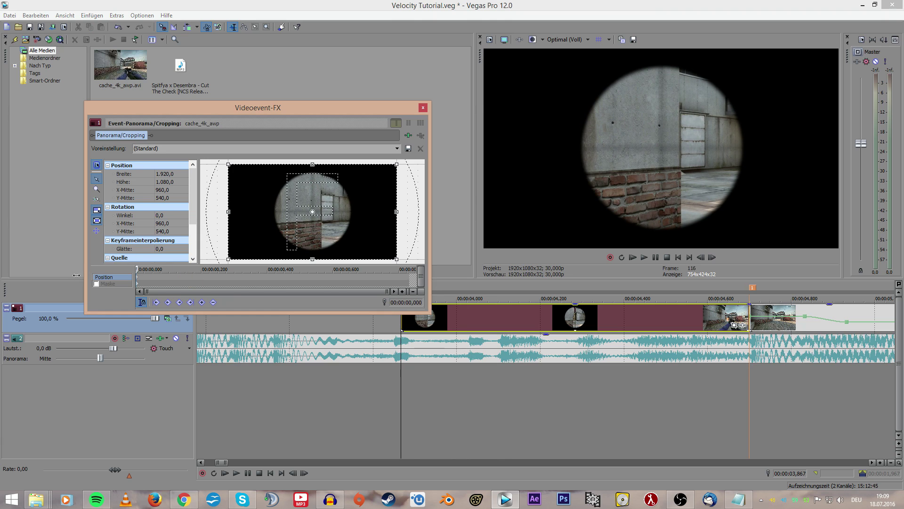
pyautogui.moveTo(398, 260); pyautogui.dragTo(404, 264)
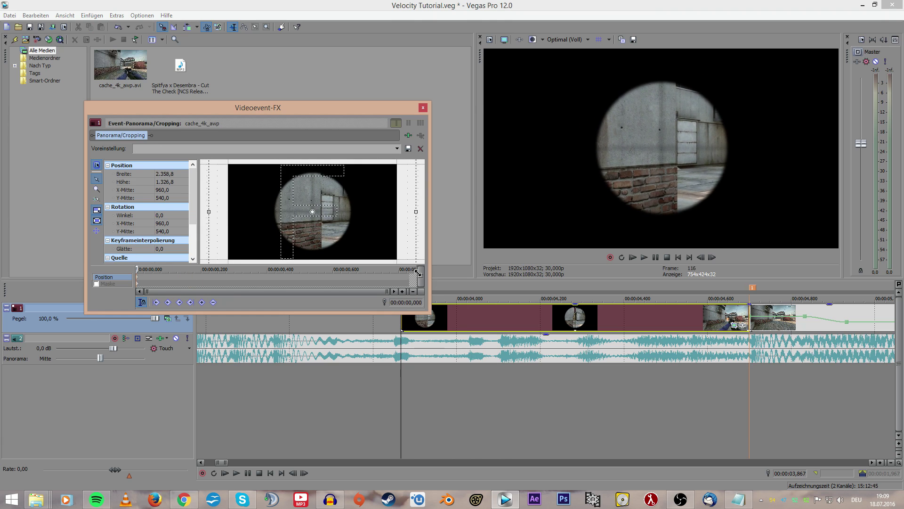
pyautogui.moveTo(362, 239); pyautogui.dragTo(348, 227)
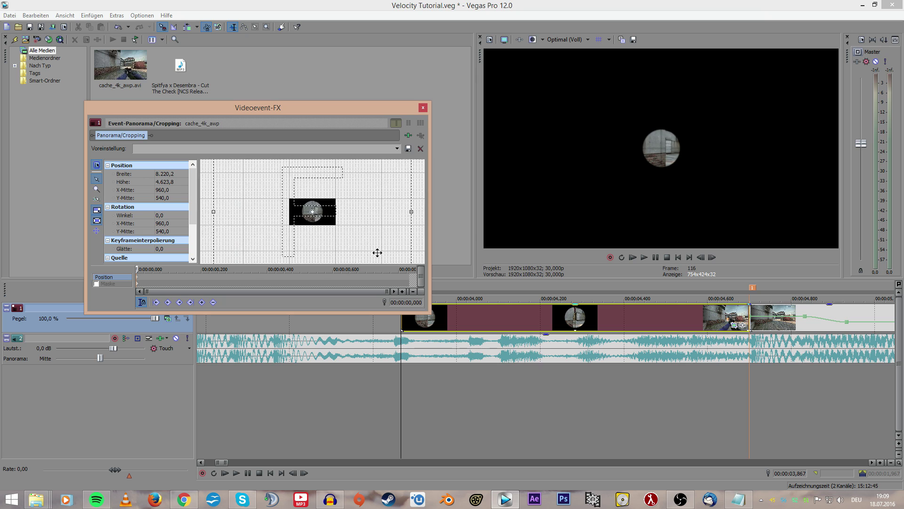
# - Resize the Pan/Crop frame at the first clip's start to about 7822 × 4400, keeping it centred
pyautogui.moveTo(386, 253); pyautogui.dragTo(428, 256)
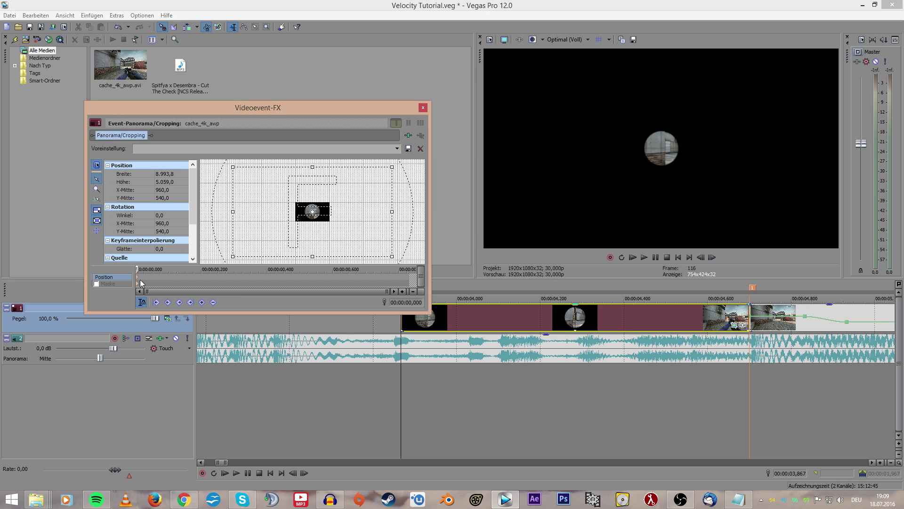
pyautogui.moveTo(394, 258); pyautogui.dragTo(362, 238)
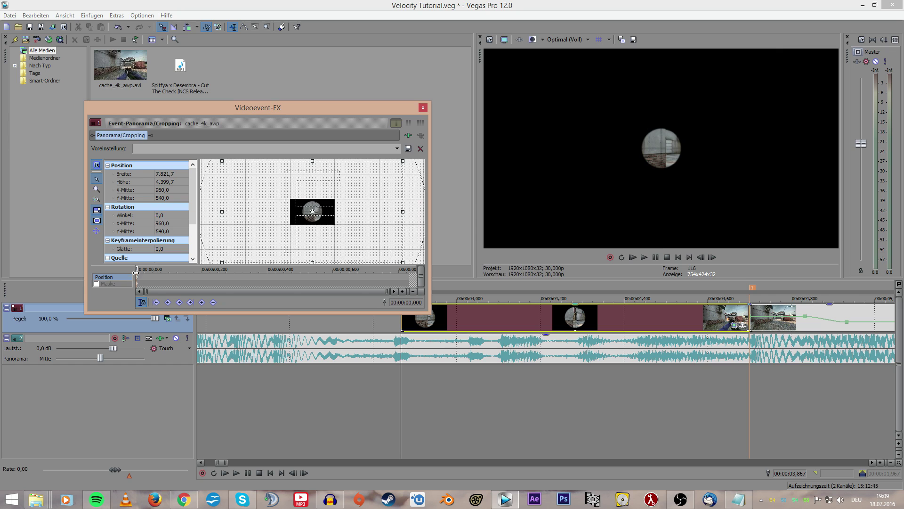
pyautogui.moveTo(164, 271); pyautogui.dragTo(61, 274)
pyautogui.scroll(-3, 308, 190)
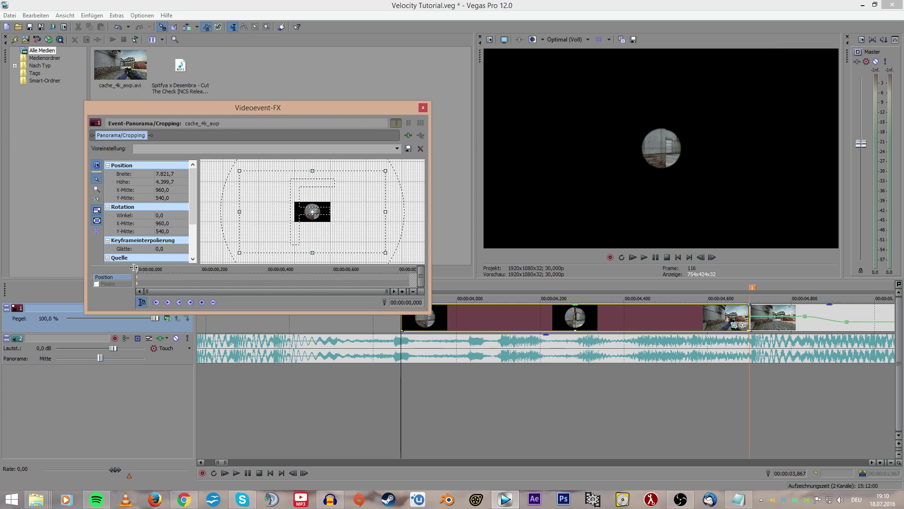
# - Shrink the centred Pan/Crop frame at 00:00:00,100 to about 3272 × 1840
pyautogui.click(168, 273)
pyautogui.moveTo(386, 254); pyautogui.dragTo(338, 227)
pyautogui.scroll(4, 340, 227)
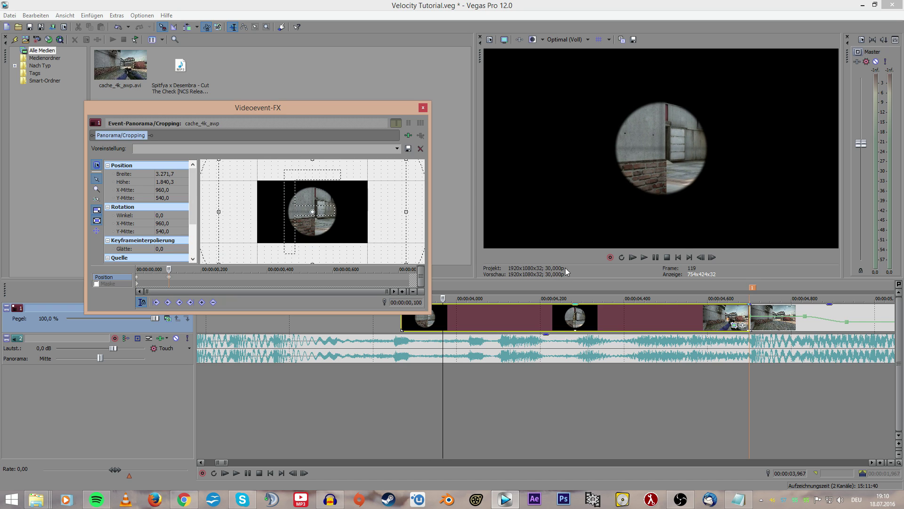
# - Try restoring the default frame at 00:00:00,100 and enlarging it to about 3516 × 1978, and delete that keyframe
pyautogui.scroll(-2, 334, 228)
pyautogui.rightClick(348, 216)
pyautogui.click(372, 228)
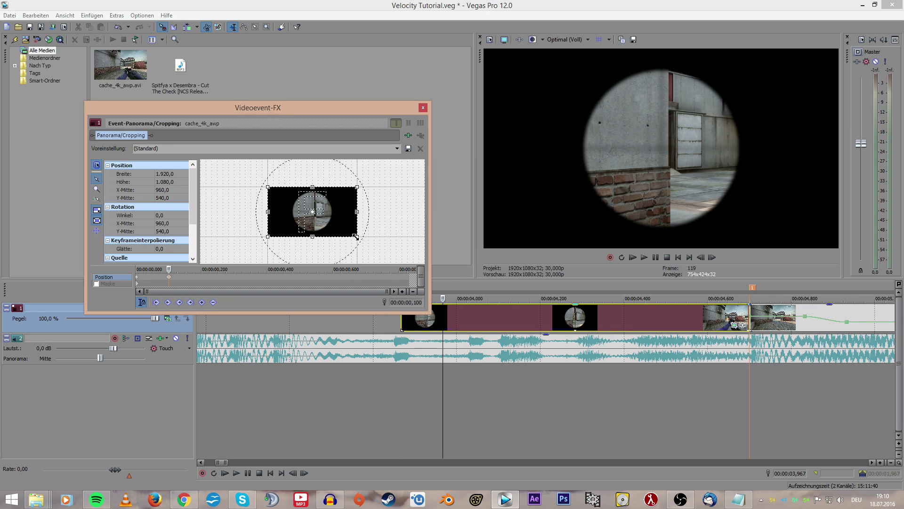
pyautogui.moveTo(356, 238); pyautogui.dragTo(394, 257)
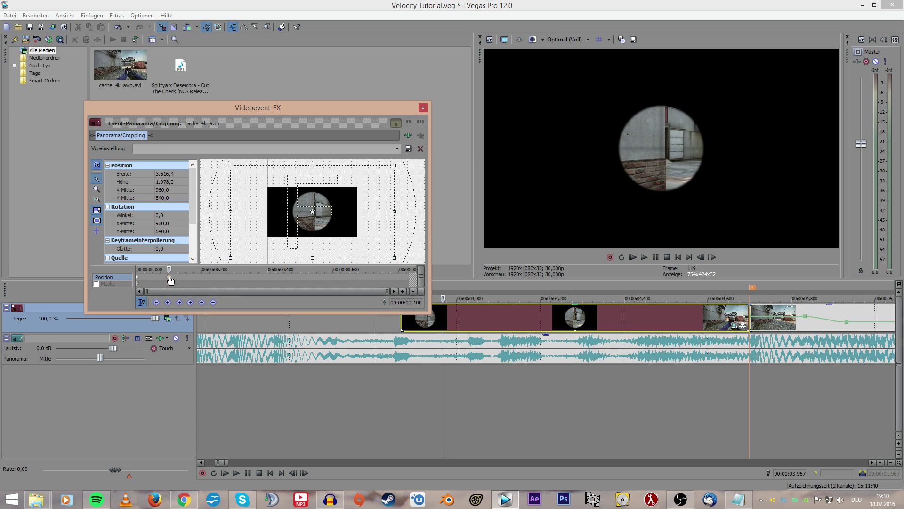
pyautogui.press('Delete')
# - Shrink the Pan/Crop frame at 00:00:00,100 to about 5172 × 2909, keeping it centred
pyautogui.scroll(-4, 371, 229)
pyautogui.moveTo(384, 254); pyautogui.dragTo(355, 237)
pyautogui.scroll(1, 335, 219)
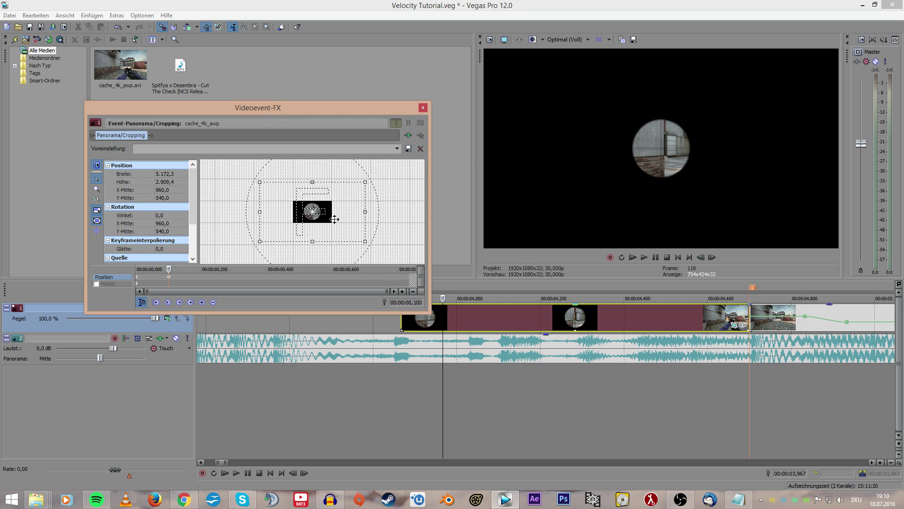
pyautogui.scroll(1, 334, 219)
pyautogui.scroll(2, 458, 394)
# - Scrub the first clip around 00:00:04,067 to 00:00:04,100 and compare the position with the music waveform
pyautogui.click(624, 388)
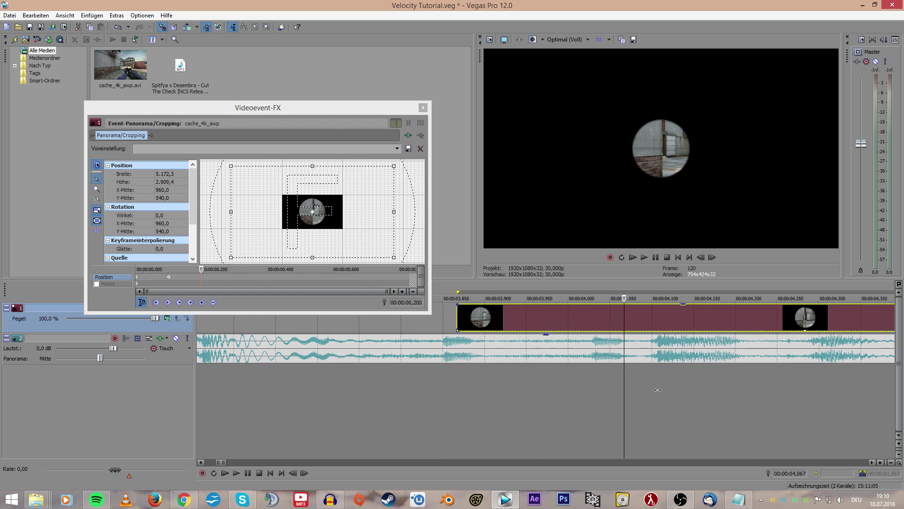
pyautogui.moveTo(658, 390); pyautogui.dragTo(654, 389)
pyautogui.scroll(-3, 622, 389)
pyautogui.scroll(3, 561, 384)
pyautogui.moveTo(540, 384)
pyautogui.mouseDown()
pyautogui.moveTo(486, 384)
pyautogui.moveTo(565, 385)
pyautogui.moveTo(530, 385)
pyautogui.mouseUp()
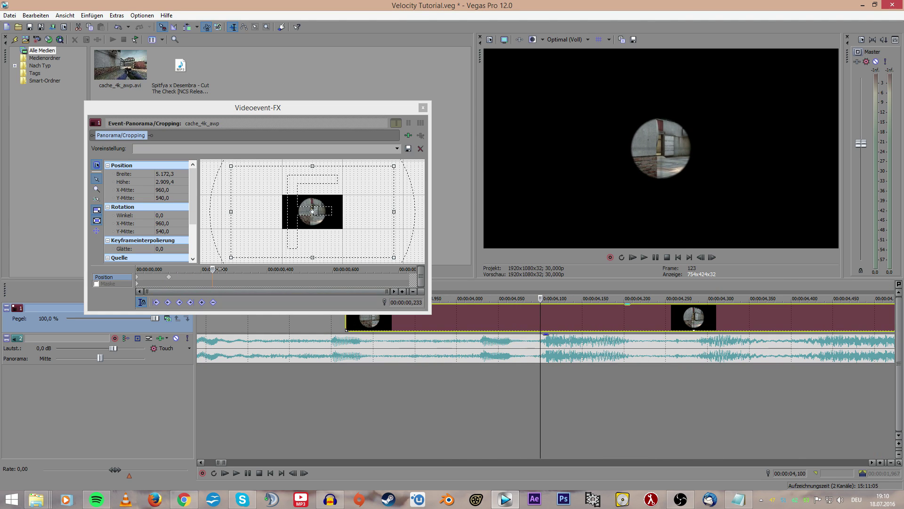
# - Add a Pan/Crop keyframe at 00:00:00,200 and shrink its frame slightly to about 4933 × 2775
pyautogui.press('Left')
pyautogui.press('Right')
pyautogui.press('Right')
pyautogui.press('Left')
pyautogui.press('Right')
pyautogui.press('Left')
pyautogui.press('Left')
pyautogui.click(202, 303)
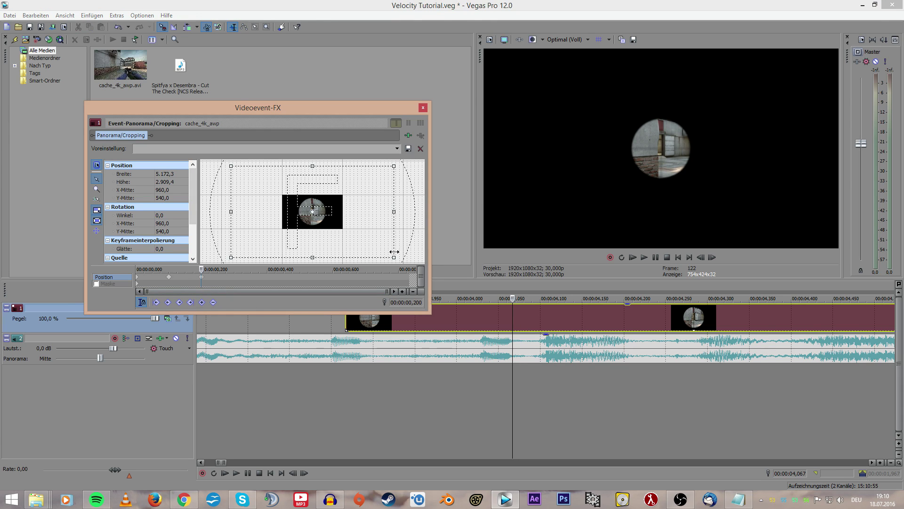
pyautogui.moveTo(395, 258); pyautogui.dragTo(391, 256)
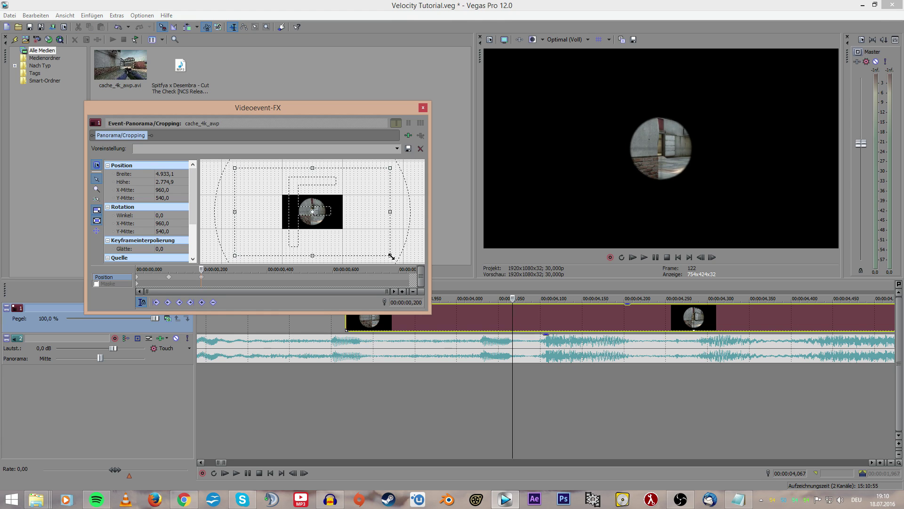
# - Compare the frame sizes of the Pan/Crop keyframes at 00:00:00,100 and 00:00:00,200
pyautogui.click(170, 282)
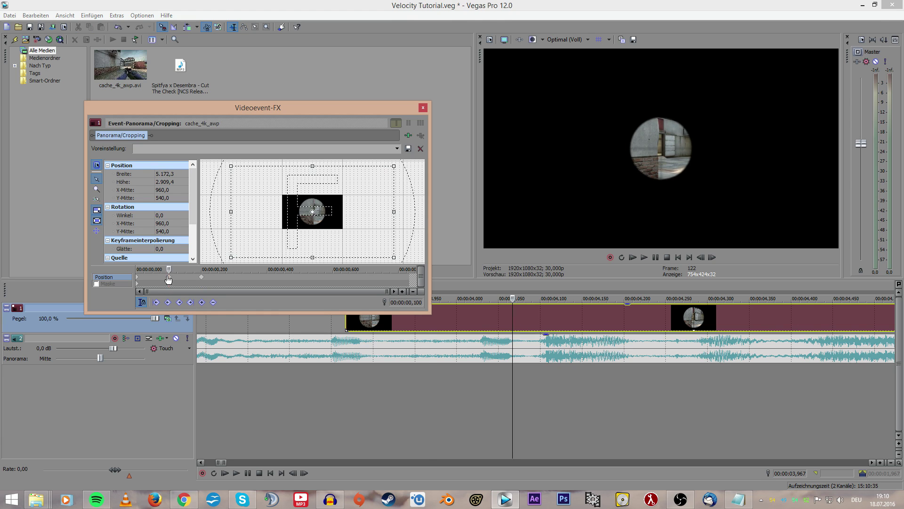
pyautogui.click(202, 282)
pyautogui.click(169, 279)
pyautogui.click(203, 281)
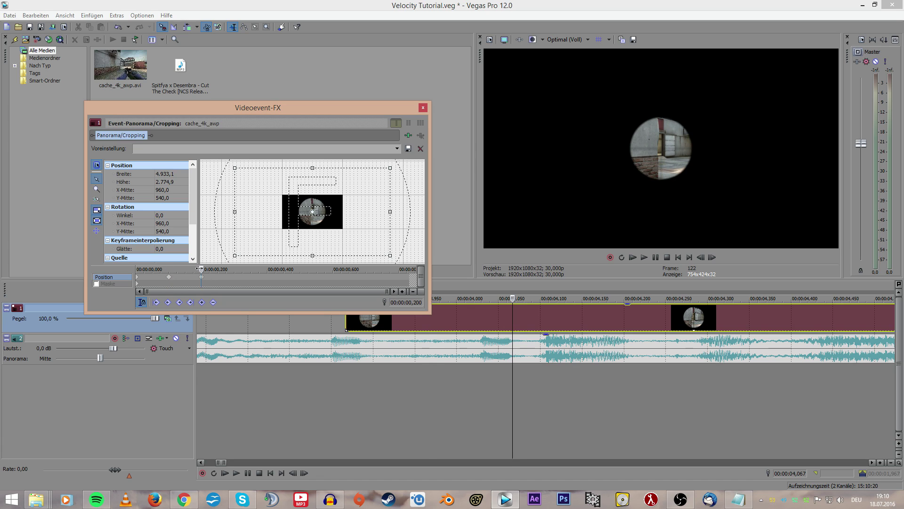
# - Shrink the centred Pan/Crop frame at 00:00:00,267 to about 3199 × 1800
pyautogui.moveTo(207, 268); pyautogui.dragTo(232, 269)
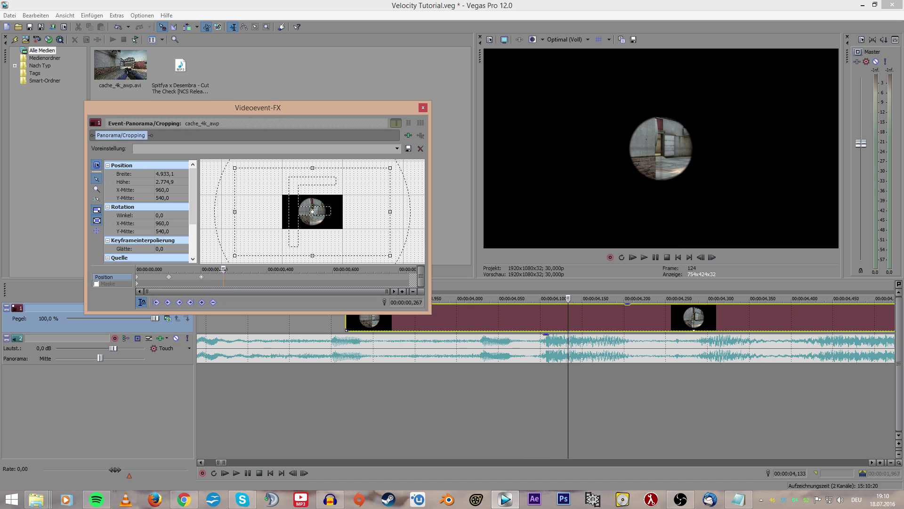
pyautogui.press('Left')
pyautogui.press('Left')
pyautogui.press('Right')
pyautogui.click(540, 344)
pyautogui.press('Left')
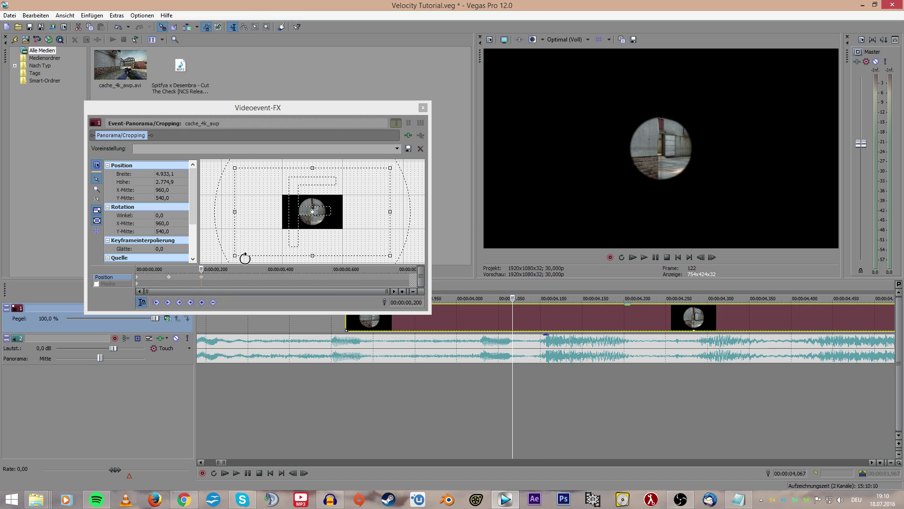
pyautogui.press('Right')
pyautogui.press('Right')
pyautogui.moveTo(391, 256); pyautogui.dragTo(364, 245)
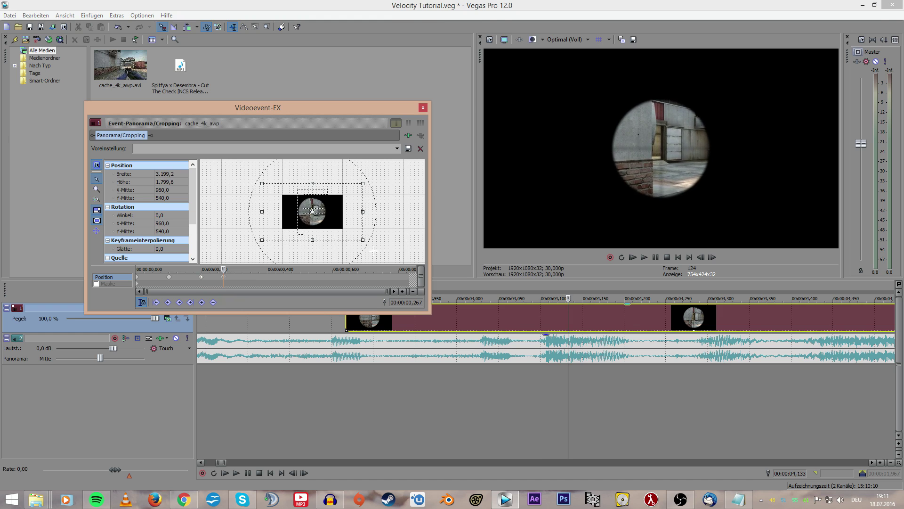
# - Step through the first clip between 00:00:04,133 and 00:00:04,300 to locate the next beat in the music waveform
pyautogui.click(573, 371)
pyautogui.press('Right')
pyautogui.press('Right')
pyautogui.press('Right')
pyautogui.press('Right')
pyautogui.scroll(-3, 693, 386)
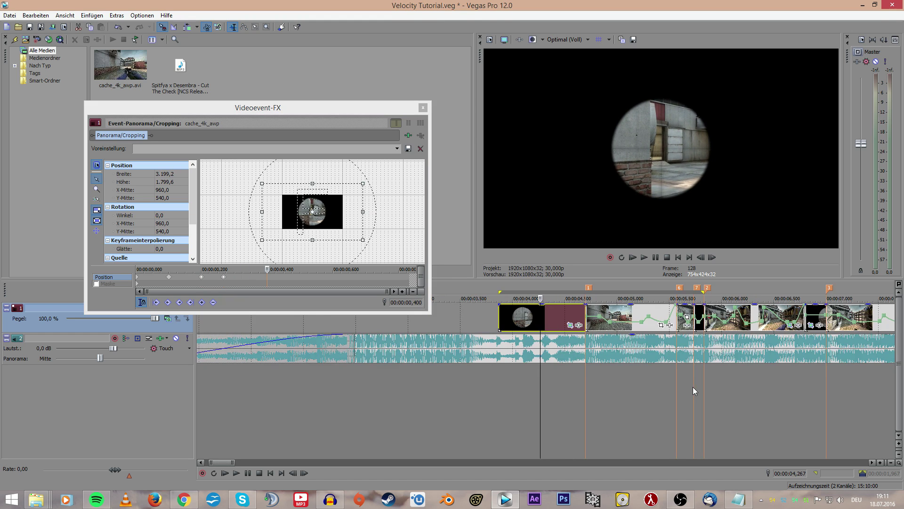
pyautogui.scroll(4, 561, 389)
pyautogui.click(582, 375)
pyautogui.click(554, 377)
pyautogui.press('Left')
pyautogui.scroll(3, 561, 378)
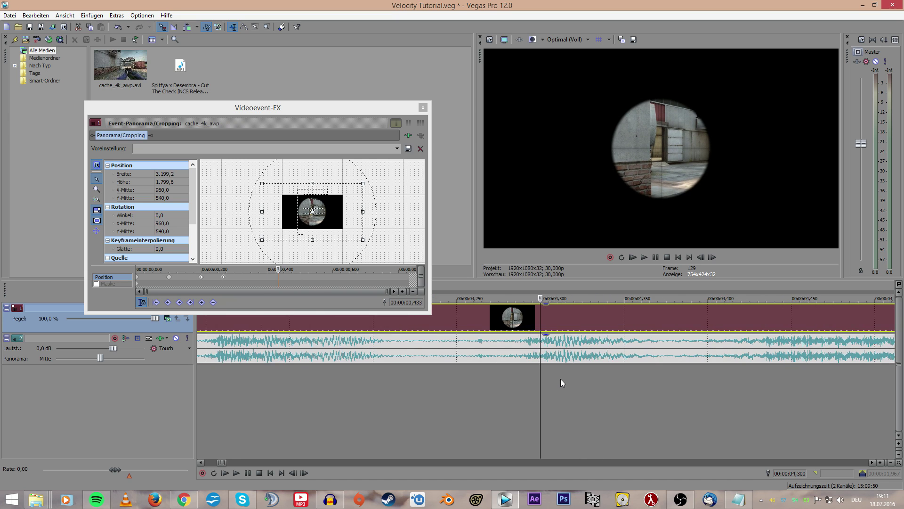
pyautogui.scroll(-4, 560, 379)
pyautogui.press('Right')
pyautogui.scroll(3, 560, 378)
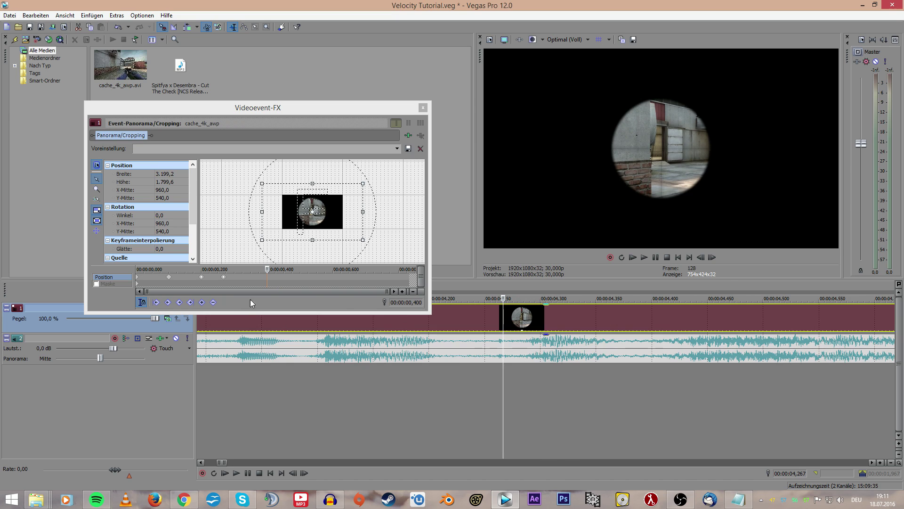
# - Shrink the Pan/Crop frame to about 3097 × 1742 at 00:00:00,400 and to about 2287 × 1287 at 00:00:00,467
pyautogui.press('Left')
pyautogui.scroll(2, 367, 252)
pyautogui.moveTo(390, 256); pyautogui.dragTo(388, 254)
pyautogui.moveTo(267, 269); pyautogui.dragTo(290, 269)
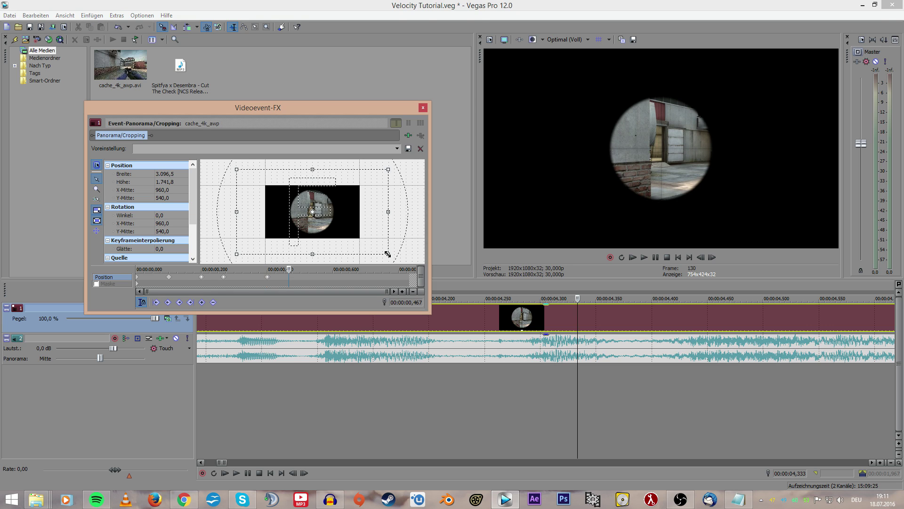
pyautogui.moveTo(387, 253); pyautogui.dragTo(367, 244)
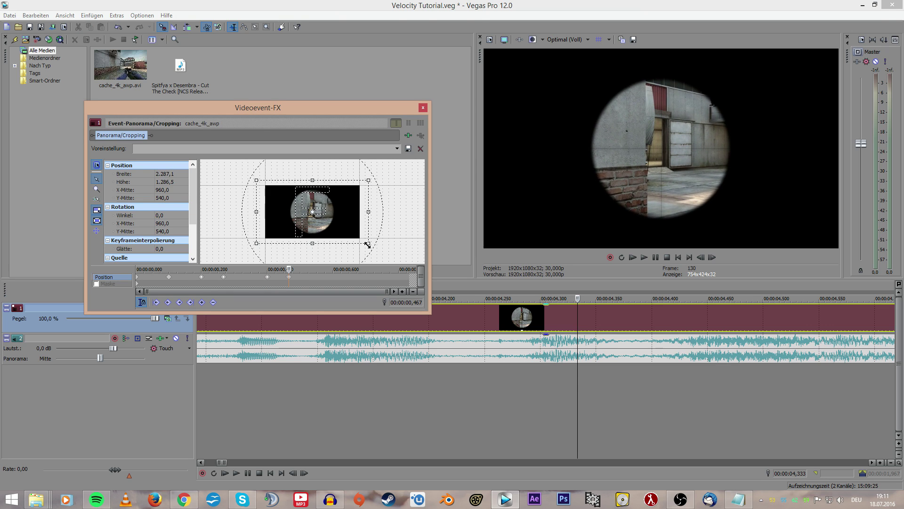
# - Play the edit repeatedly from 00:00:03,800 to check the first clip's zoom against the music, adjusting the system volume
pyautogui.moveTo(578, 383); pyautogui.dragTo(613, 381)
pyautogui.scroll(-5, 607, 383)
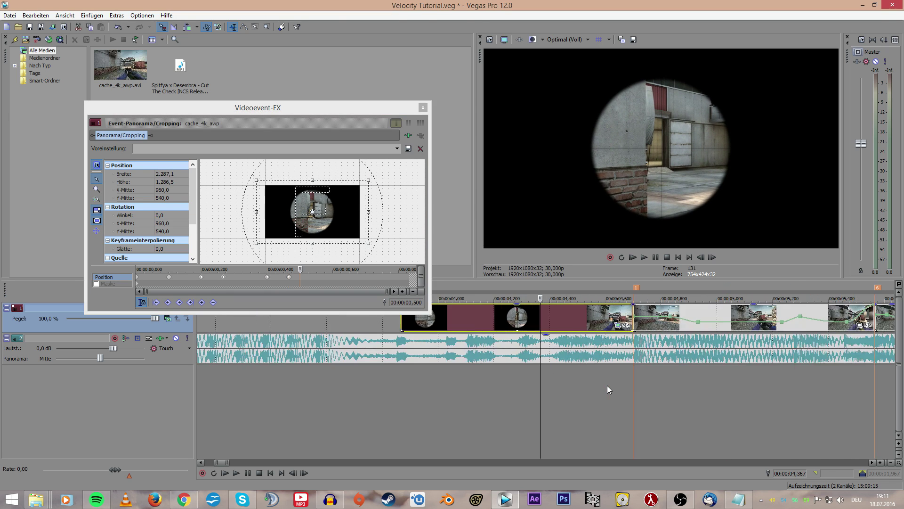
pyautogui.scroll(-2, 386, 383)
pyautogui.click(382, 385)
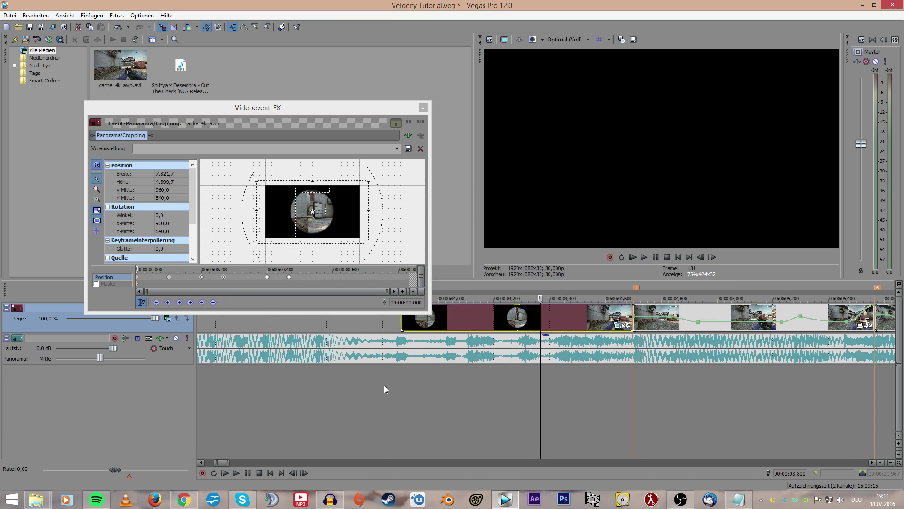
pyautogui.press('XF86AudioLowerVolume')
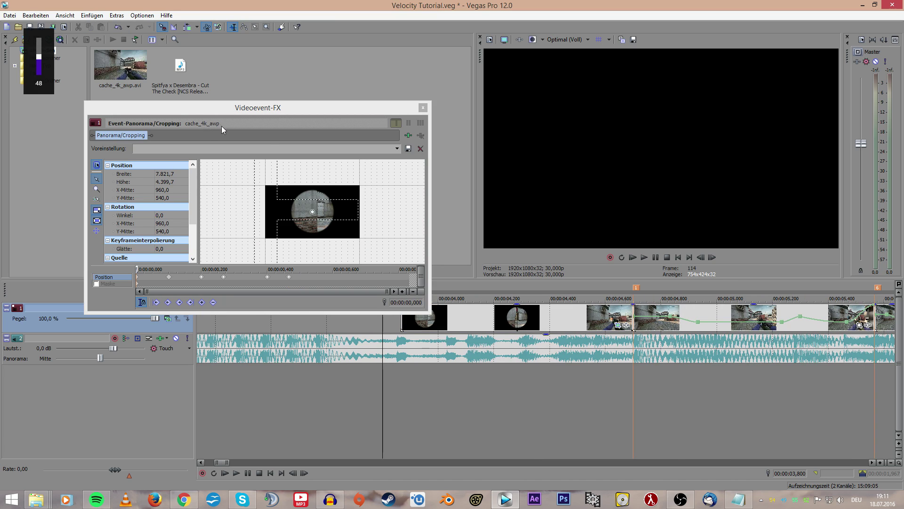
pyautogui.press('space')
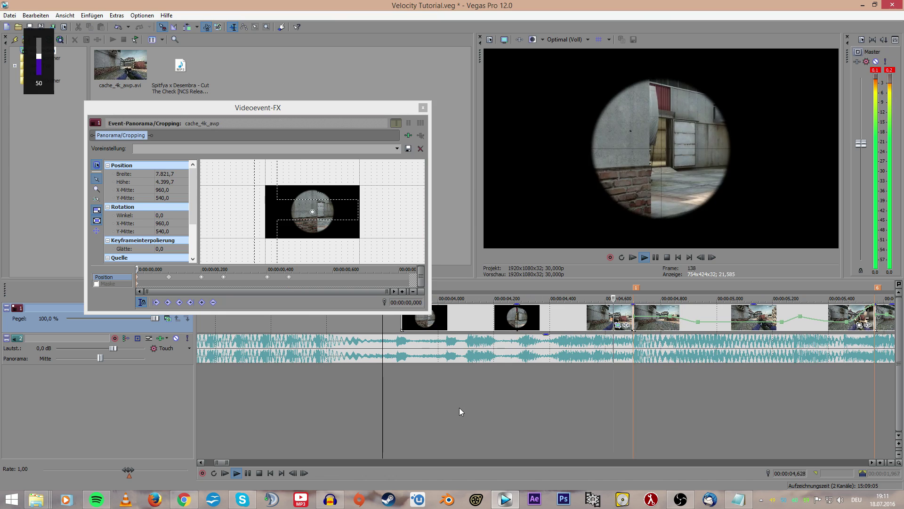
pyautogui.press('space')
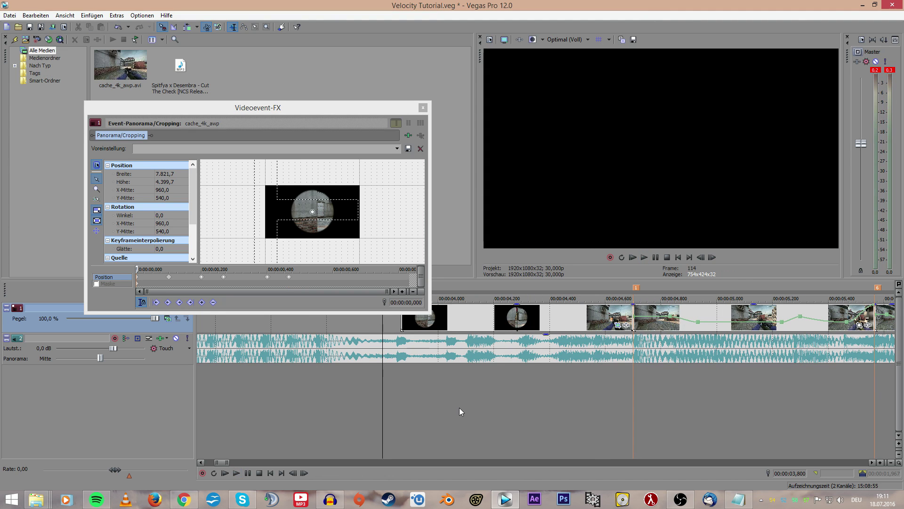
pyautogui.press('space')
pyautogui.press('space')
pyautogui.press('space')
# - Set the preview quality to Vorschau (Viertel) and mark the timeline range from 00:00:03,800 to about 00:00:05,000
pyautogui.moveTo(383, 394); pyautogui.dragTo(676, 397)
pyautogui.click(565, 39)
pyautogui.moveTo(567, 58)
pyautogui.click(617, 88)
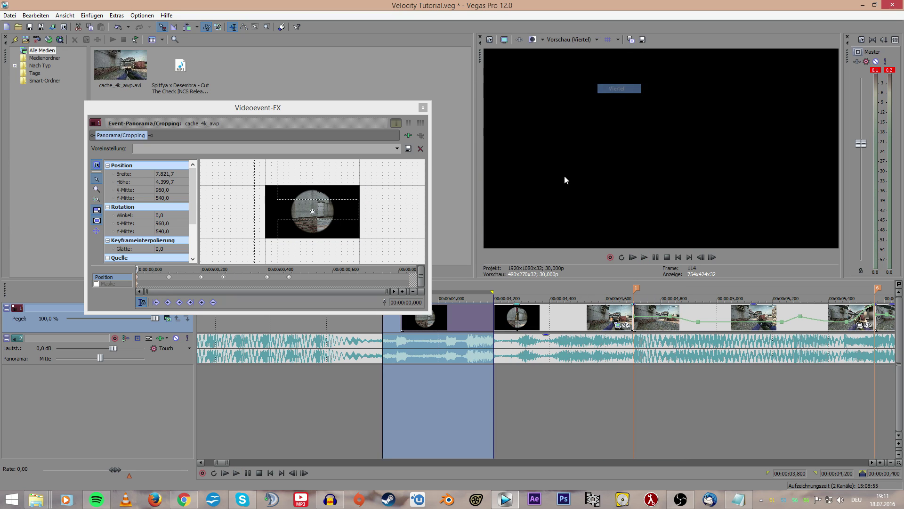
pyautogui.click(490, 391)
pyautogui.moveTo(400, 377); pyautogui.dragTo(670, 391)
pyautogui.moveTo(382, 396); pyautogui.dragTo(715, 382)
pyautogui.click(383, 386)
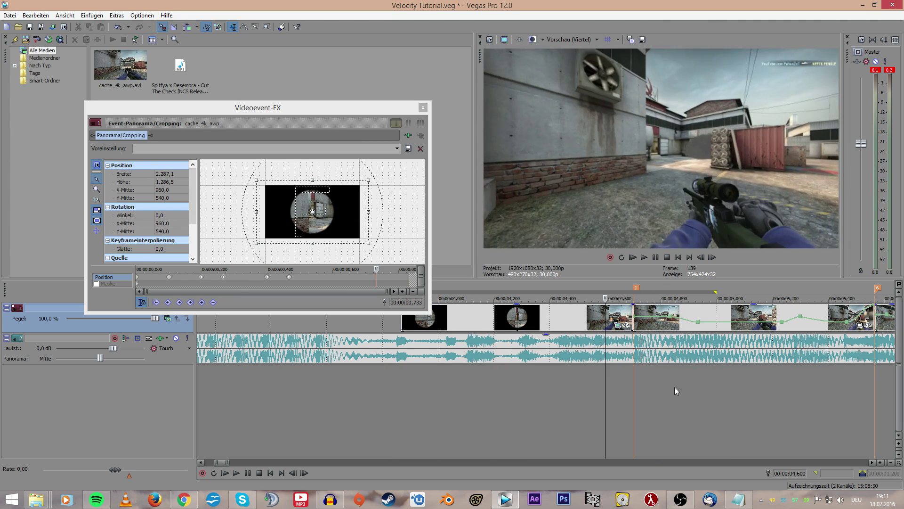
# - Play the marked range and scrub around the cut between the first and second clips
pyautogui.press('space')
pyautogui.press('space')
pyautogui.press('space')
pyautogui.press('space')
pyautogui.click(632, 385)
pyautogui.scroll(3, 632, 385)
pyautogui.moveTo(539, 386); pyautogui.dragTo(622, 403)
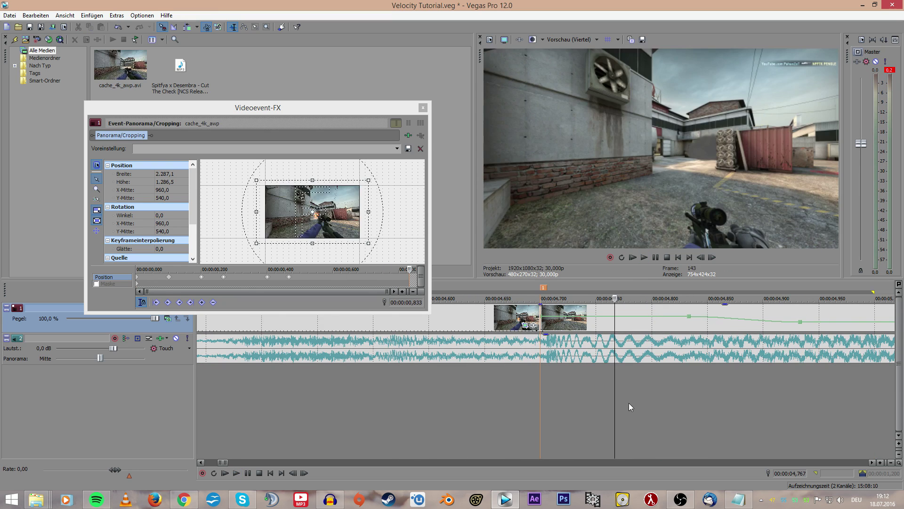
pyautogui.scroll(-4, 558, 404)
pyautogui.scroll(3, 542, 394)
pyautogui.moveTo(523, 388); pyautogui.dragTo(484, 377)
# - Add a keyframe at 00:00:00,700 in the first clip's Pan/Crop animation, just before the scope view ends
pyautogui.moveTo(400, 271); pyautogui.dragTo(264, 274)
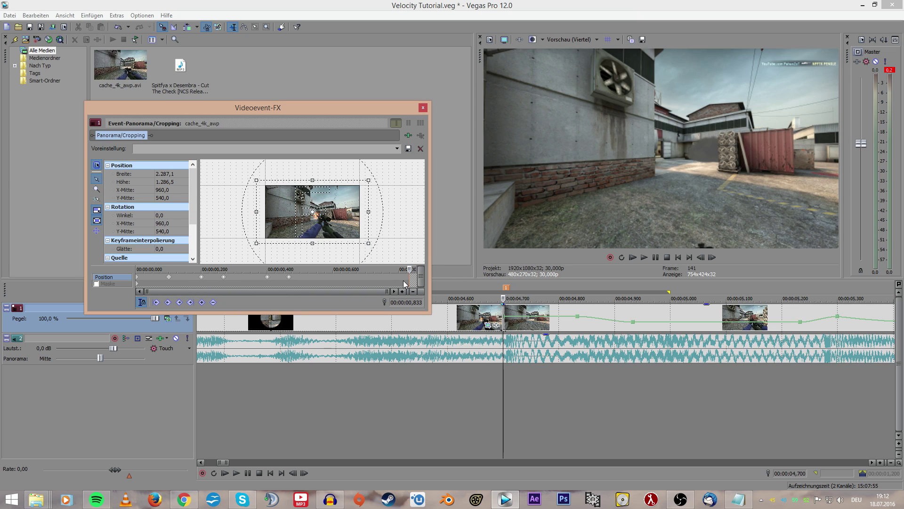
pyautogui.press('Left')
pyautogui.press('Left')
pyautogui.press('Left')
pyautogui.press('Left')
pyautogui.moveTo(363, 269); pyautogui.dragTo(423, 264)
pyautogui.press('Left')
pyautogui.press('Left')
pyautogui.press('Left')
pyautogui.press('Left')
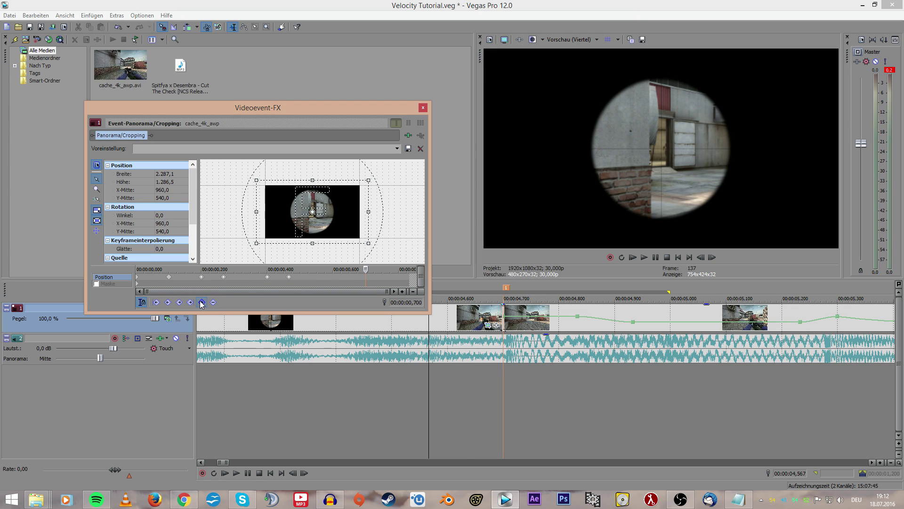
# - Shrink the centred Pan/Crop frame at the first clip's end, 00:00:00,833, to about 1082 × 609
pyautogui.scroll(1, 359, 233)
pyautogui.scroll(1, 359, 233)
pyautogui.moveTo(381, 251); pyautogui.dragTo(350, 236)
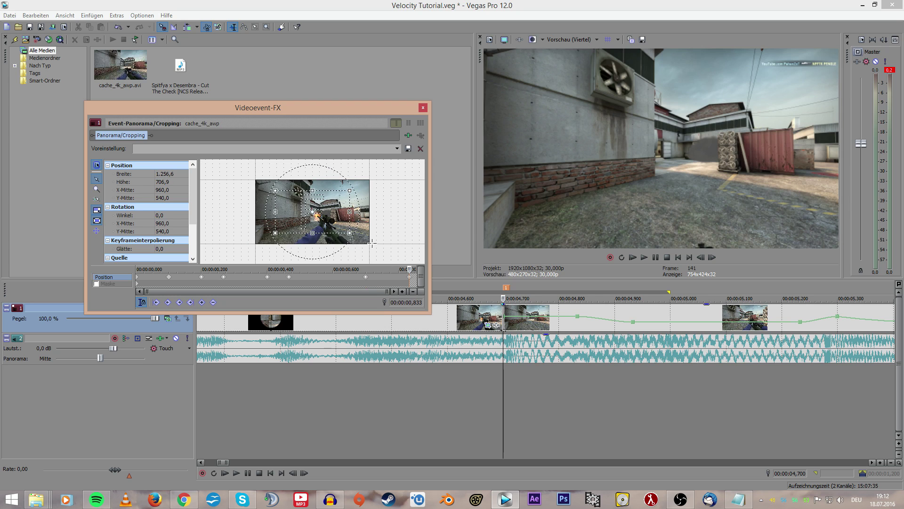
pyautogui.moveTo(410, 267)
pyautogui.mouseDown()
pyautogui.moveTo(399, 268)
pyautogui.moveTo(410, 267)
pyautogui.mouseUp()
pyautogui.moveTo(349, 233); pyautogui.dragTo(344, 229)
pyautogui.moveTo(400, 269)
pyautogui.mouseDown()
pyautogui.moveTo(141, 269)
pyautogui.moveTo(409, 269)
pyautogui.mouseUp()
pyautogui.scroll(-3, 446, 373)
pyautogui.scroll(2, 444, 387)
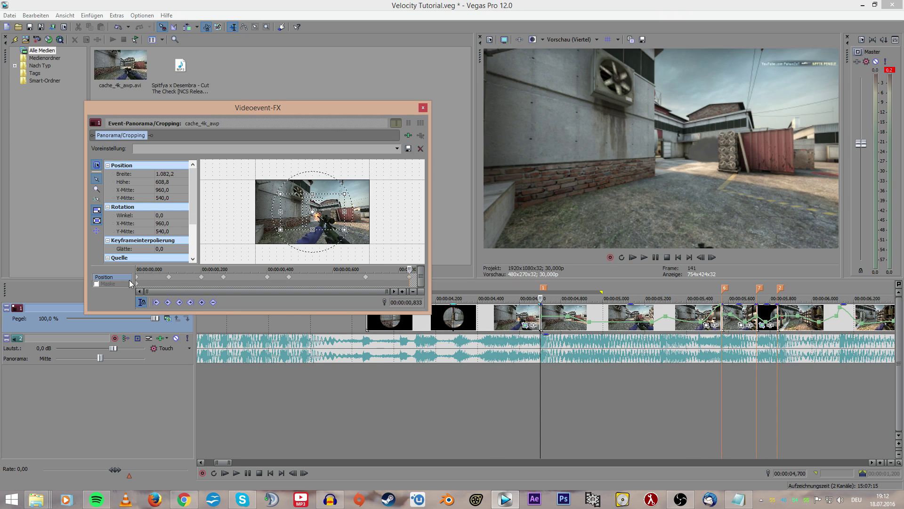
# - Set the interpolation of the Pan/Crop keyframes to Glatt and play the edit from just before the first clip
pyautogui.rightClick(410, 277)
pyautogui.click(437, 334)
pyautogui.rightClick(169, 277)
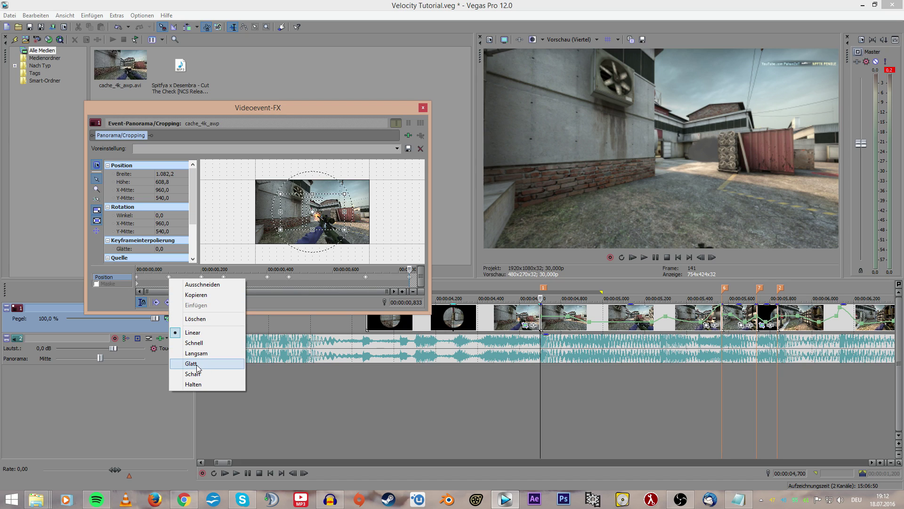
pyautogui.click(198, 367)
pyautogui.click(353, 399)
pyautogui.press('space')
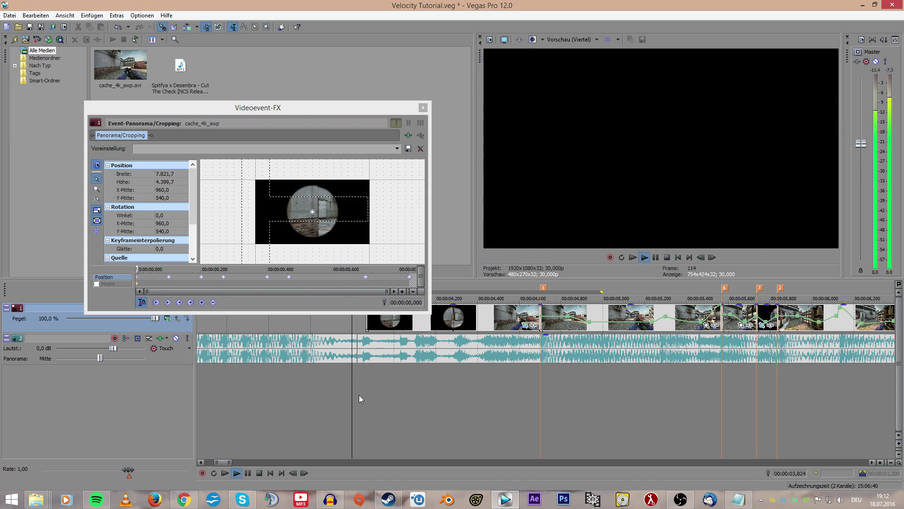
# - Play the beginning of the first clip again and close its Pan/Crop window
pyautogui.press('space')
pyautogui.press('space')
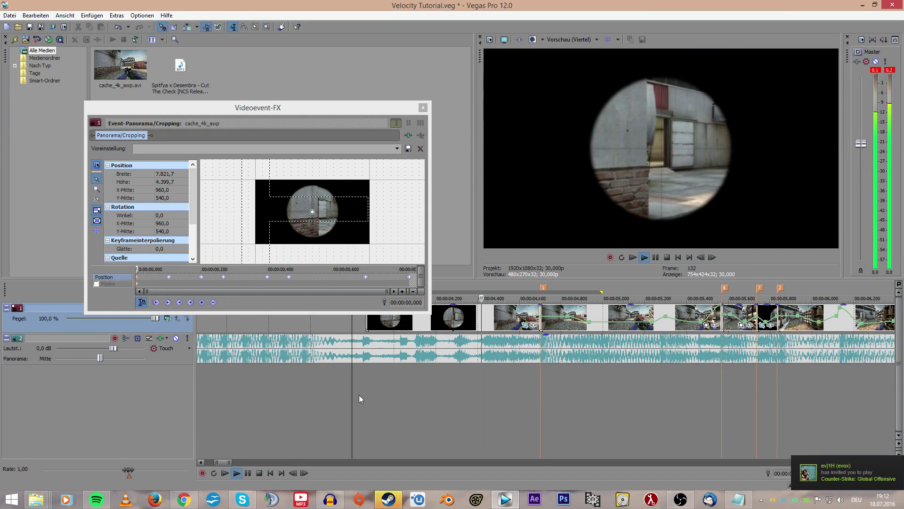
pyautogui.press('space')
pyautogui.click(423, 106)
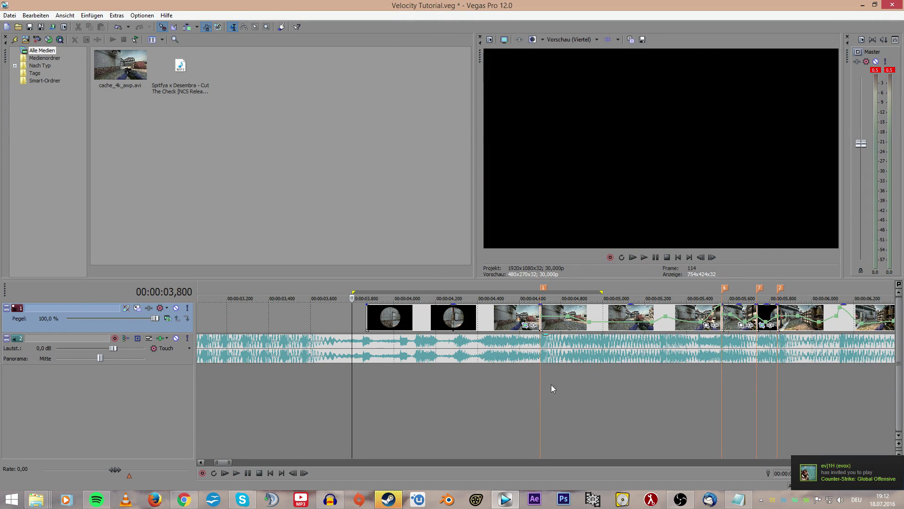
# - Open the second clip's Pan/Crop and shrink its starting frame to about 1693 × 952, rotated about 2.7°
pyautogui.click(563, 399)
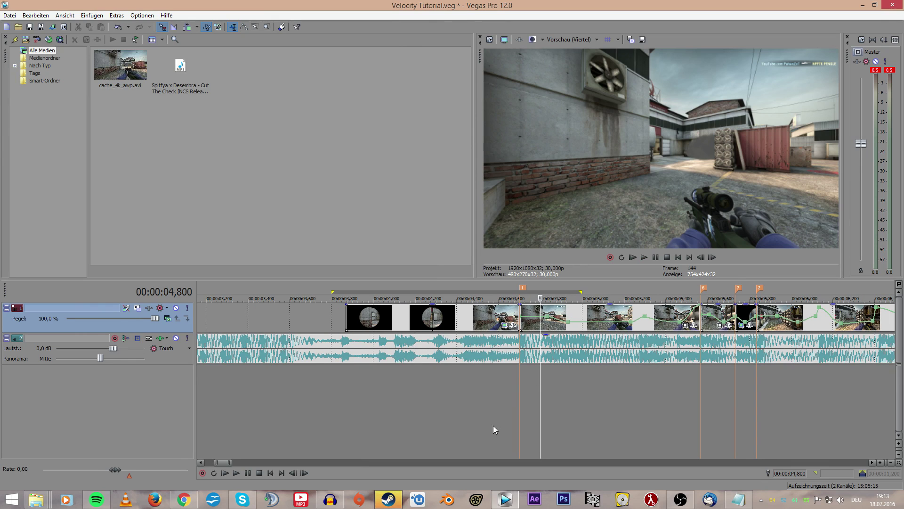
pyautogui.moveTo(226, 462); pyautogui.dragTo(228, 462)
pyautogui.rightClick(395, 317)
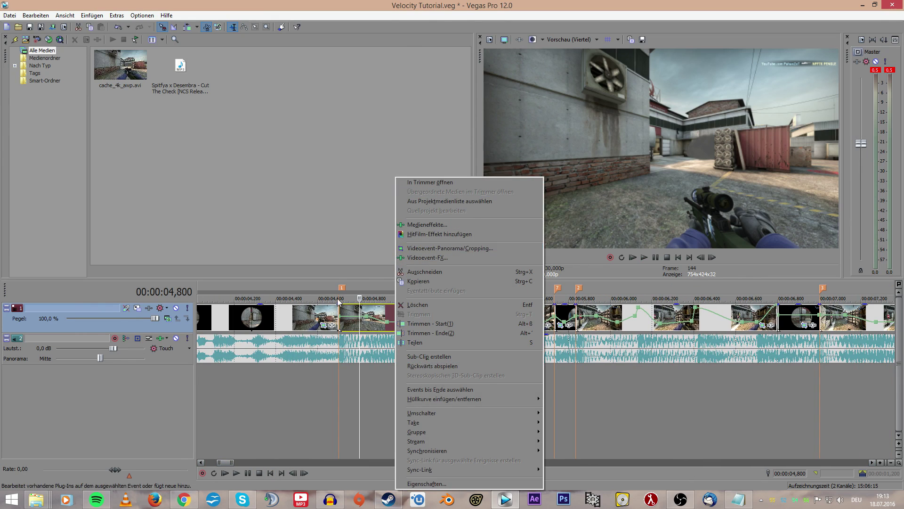
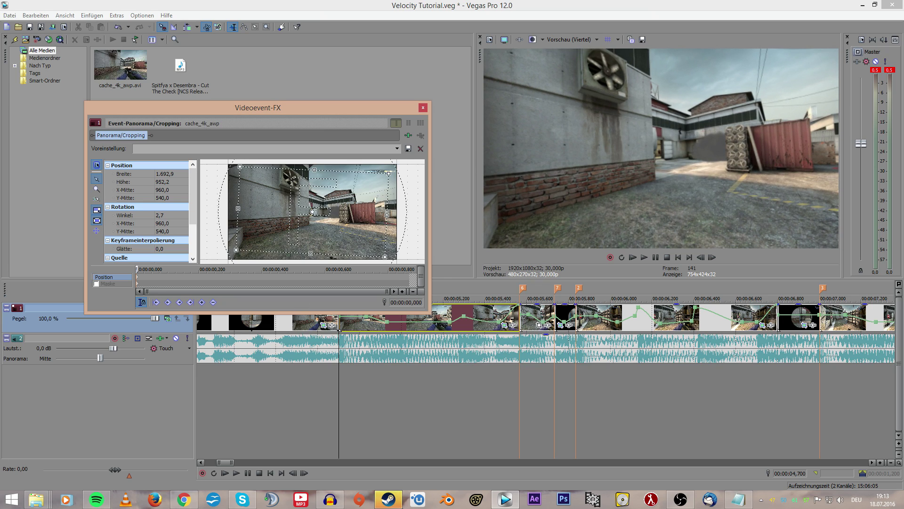
pyautogui.click(388, 500)
pyautogui.click(603, 233)
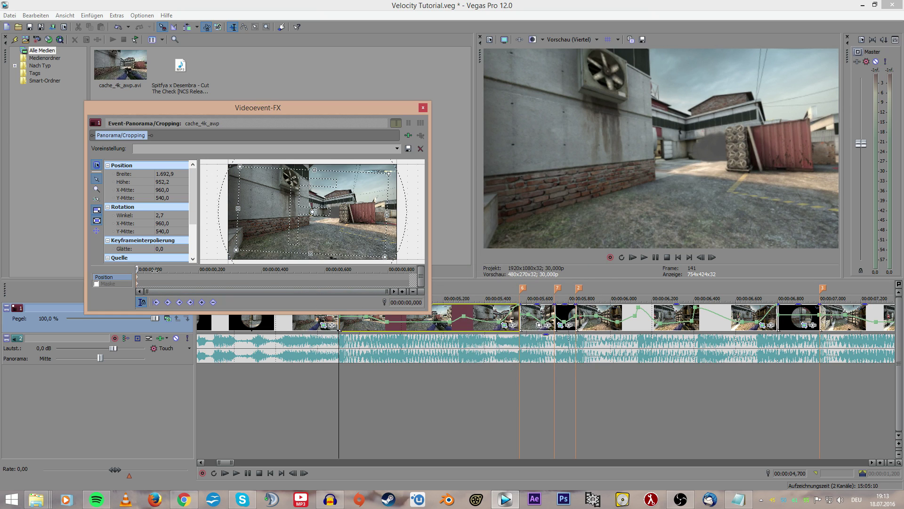
# - Restore the second clip's Pan/Crop frame at 00:00:00,167 and shrink it to about 1834 × 1032 with a rotation of about 0.4°
pyautogui.moveTo(155, 270); pyautogui.dragTo(94, 273)
pyautogui.click(146, 268)
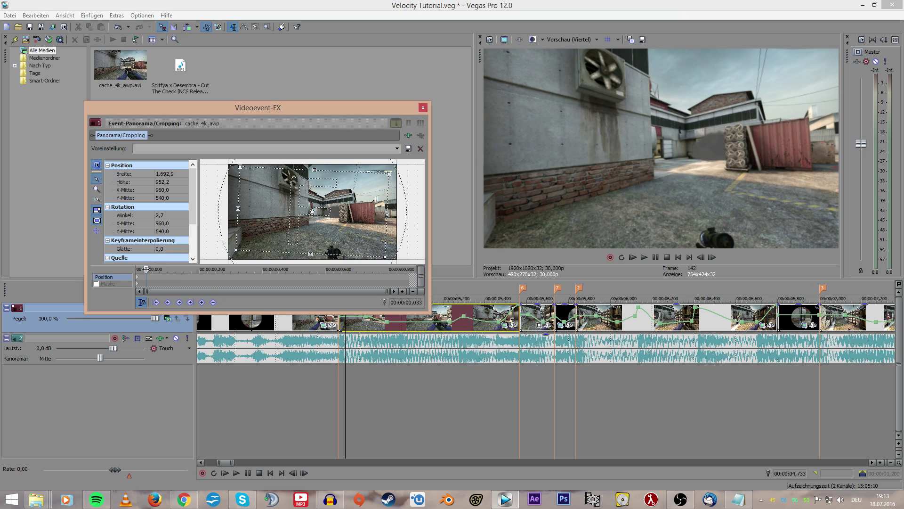
pyautogui.moveTo(150, 269); pyautogui.dragTo(195, 270)
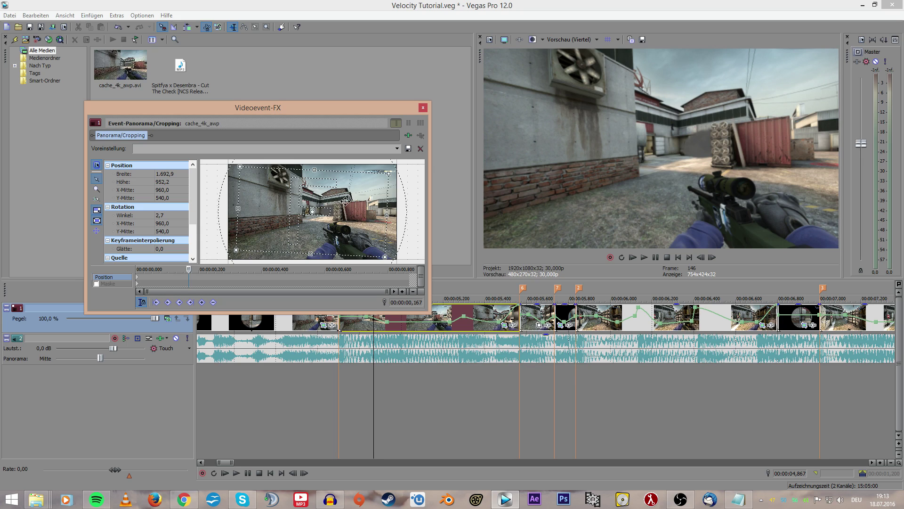
pyautogui.rightClick(339, 192)
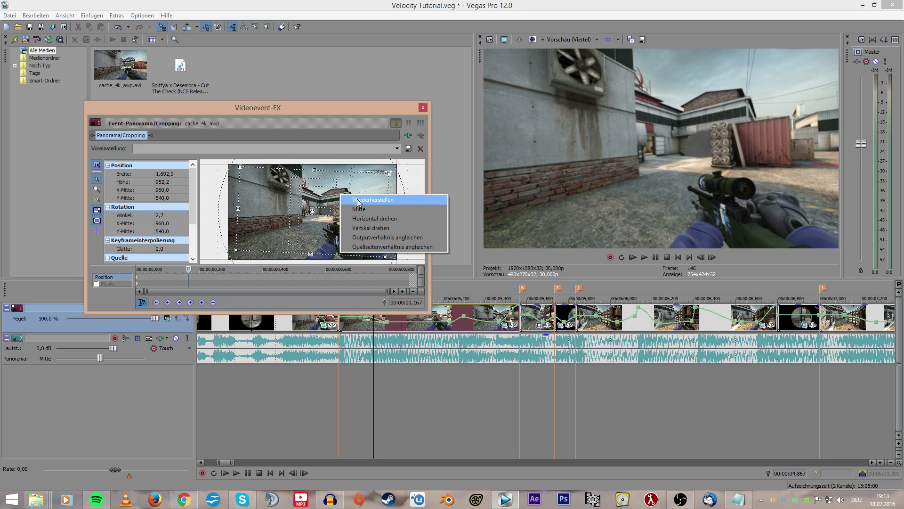
pyautogui.click(390, 203)
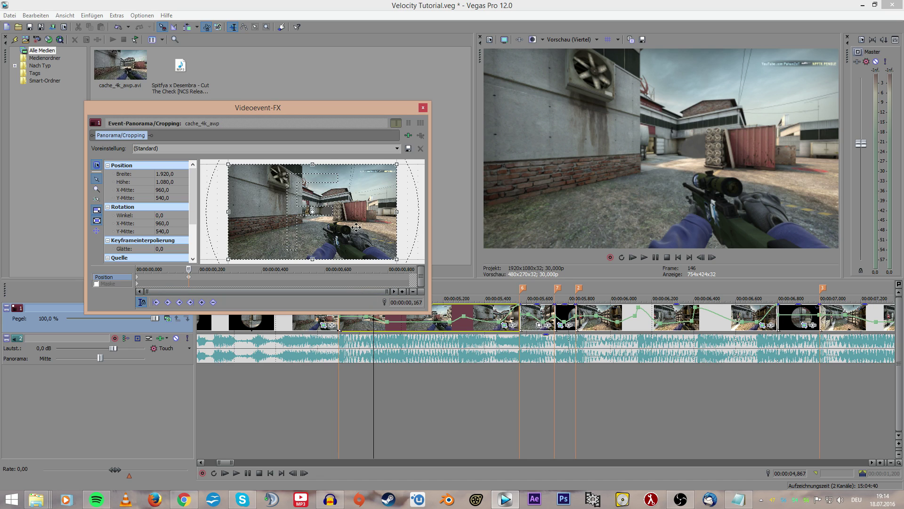
pyautogui.moveTo(397, 259); pyautogui.dragTo(403, 252)
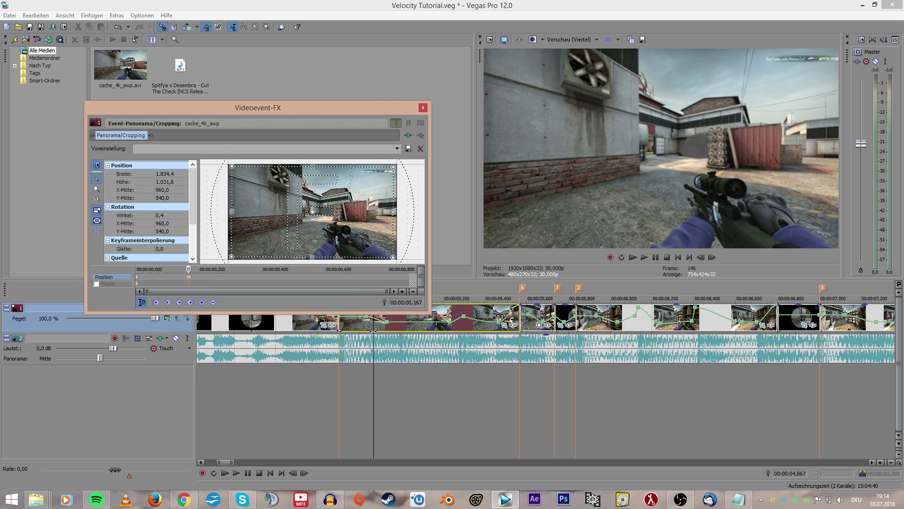
# - Reduce the rotation of the Pan/Crop frame at the second clip's start to about 1.8°
pyautogui.moveTo(373, 332); pyautogui.dragTo(425, 332)
pyautogui.moveTo(275, 269); pyautogui.dragTo(132, 268)
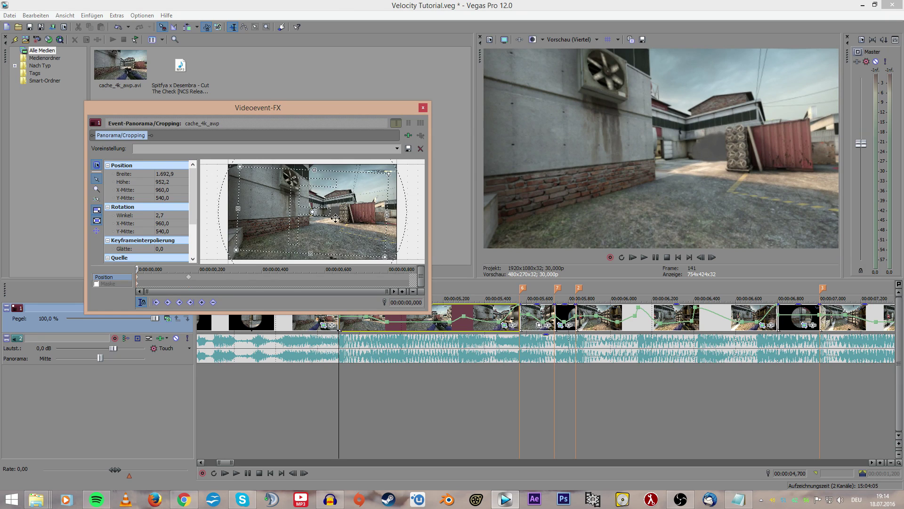
pyautogui.moveTo(397, 224); pyautogui.dragTo(400, 224)
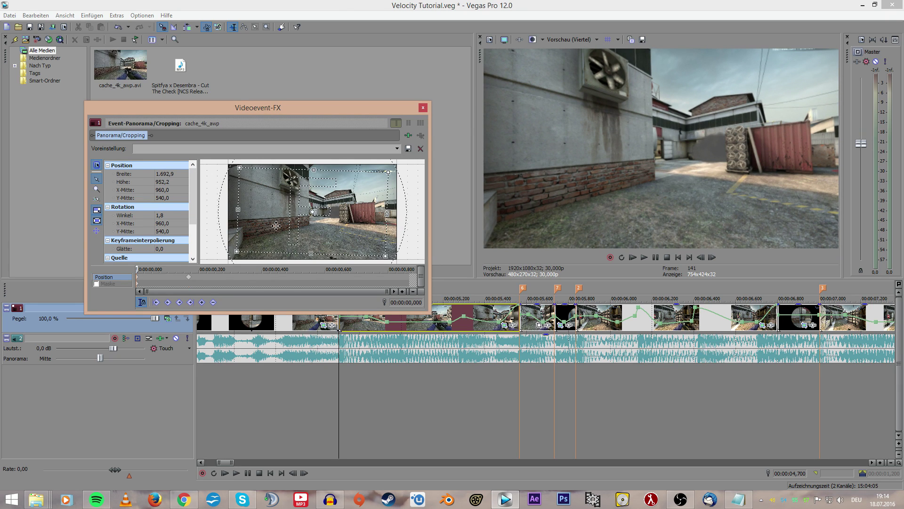
# - Locate the frame just before the next beat in the audio waveform and add a Pan/Crop keyframe there, at 00:00:00,533
pyautogui.moveTo(143, 269); pyautogui.dragTo(305, 270)
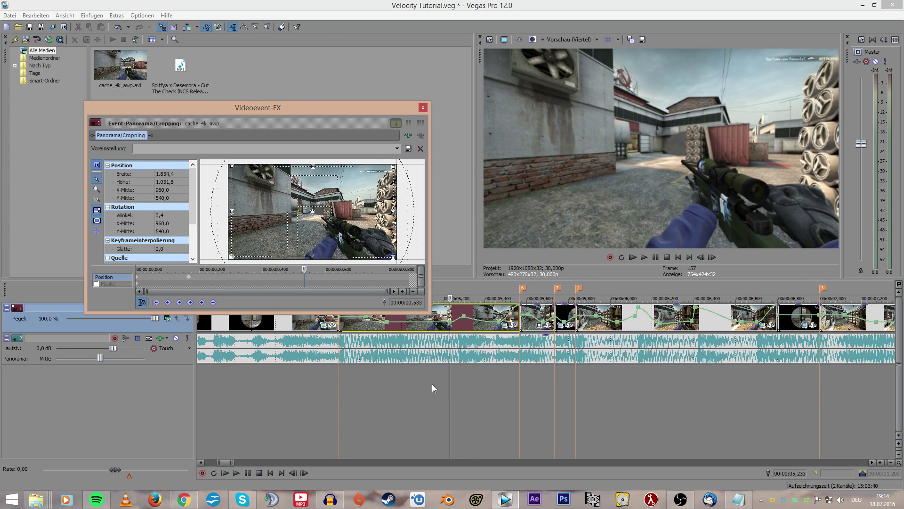
pyautogui.moveTo(450, 384); pyautogui.dragTo(464, 385)
pyautogui.scroll(2, 464, 385)
pyautogui.moveTo(540, 374); pyautogui.dragTo(531, 372)
pyautogui.scroll(3, 528, 359)
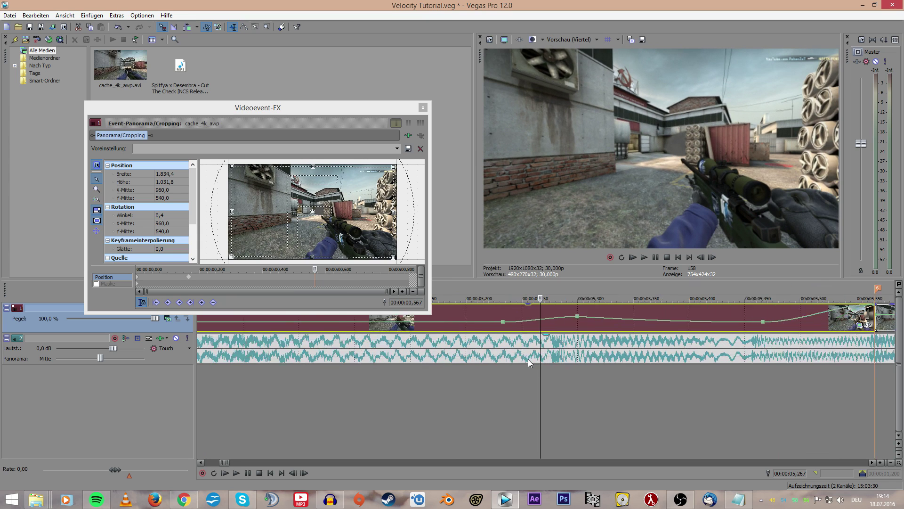
pyautogui.click(542, 344)
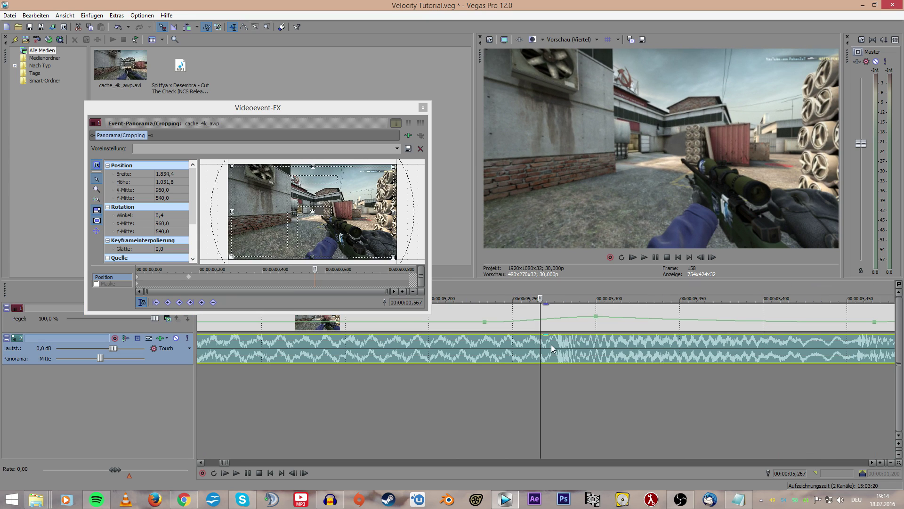
pyautogui.press('Right')
pyautogui.press('Left')
pyautogui.press('Left')
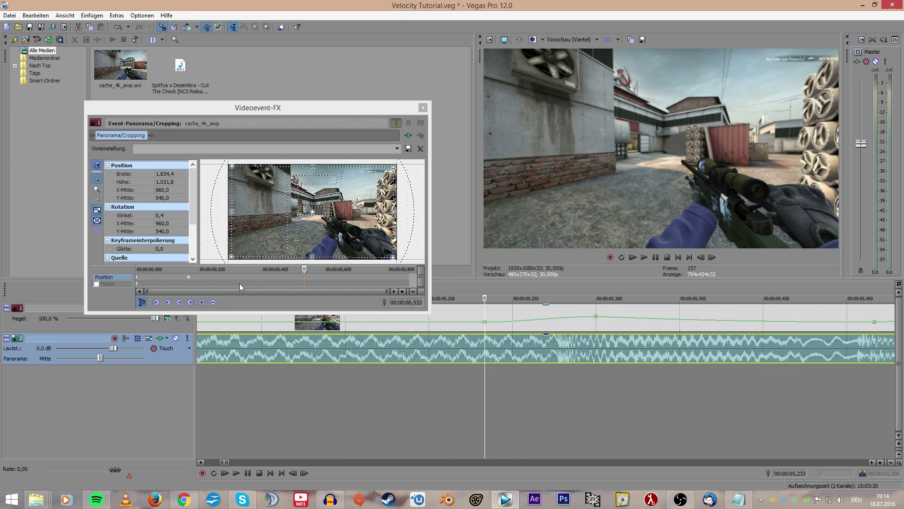
pyautogui.click(202, 302)
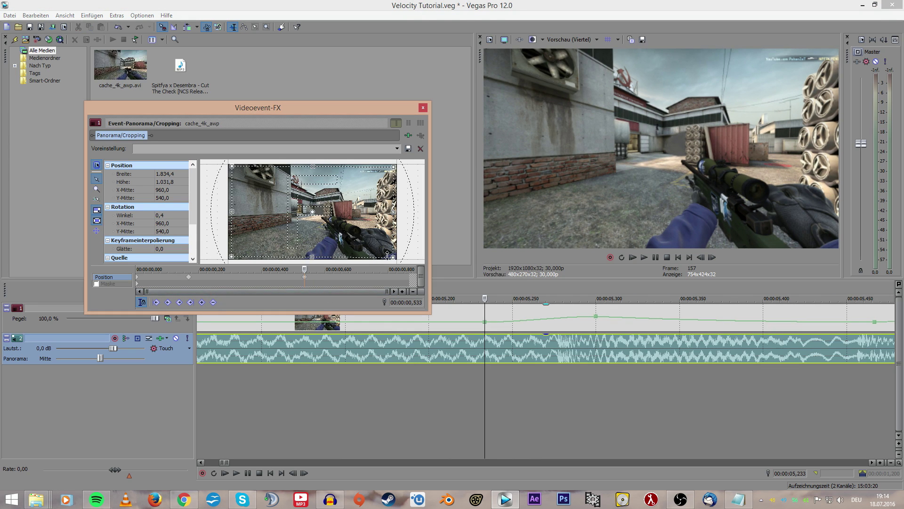
# - Straighten and enlarge the Pan/Crop frame at 00:00:00,533 to about 1871 × 1052, and shrink it at 00:00:00,633 to about 1716 × 965
pyautogui.scroll(-4, 369, 252)
pyautogui.scroll(5, 358, 220)
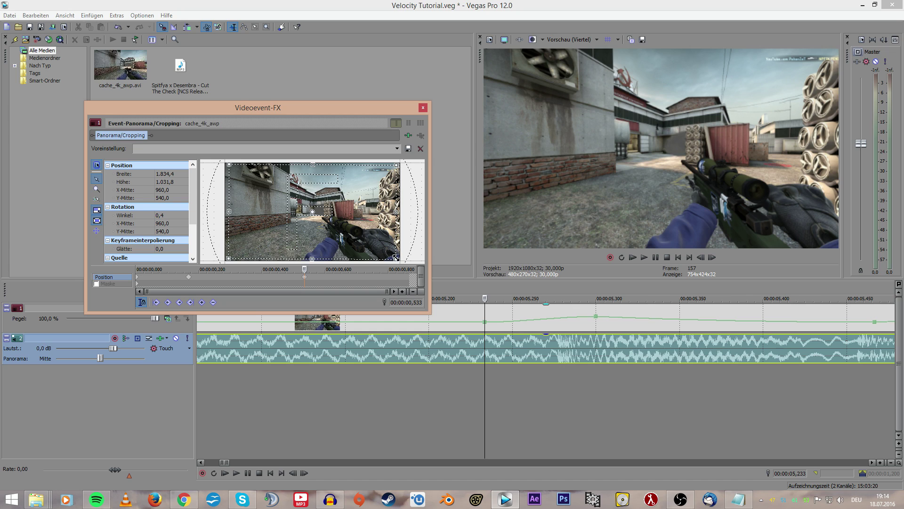
pyautogui.moveTo(395, 257); pyautogui.dragTo(411, 252)
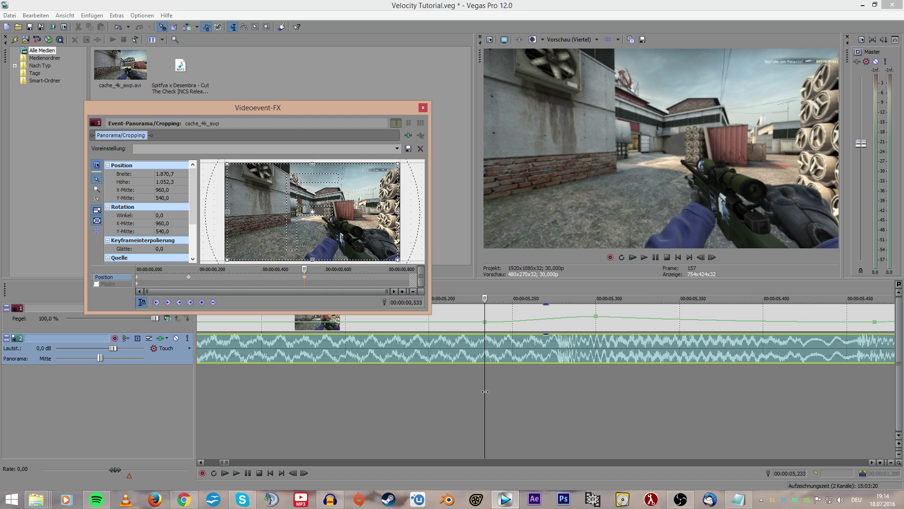
pyautogui.moveTo(485, 392); pyautogui.dragTo(646, 383)
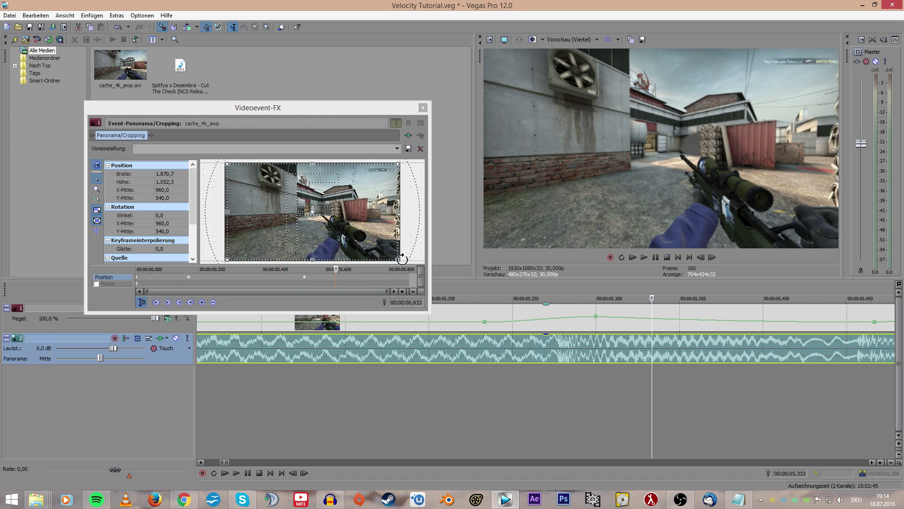
pyautogui.moveTo(401, 259); pyautogui.dragTo(406, 262)
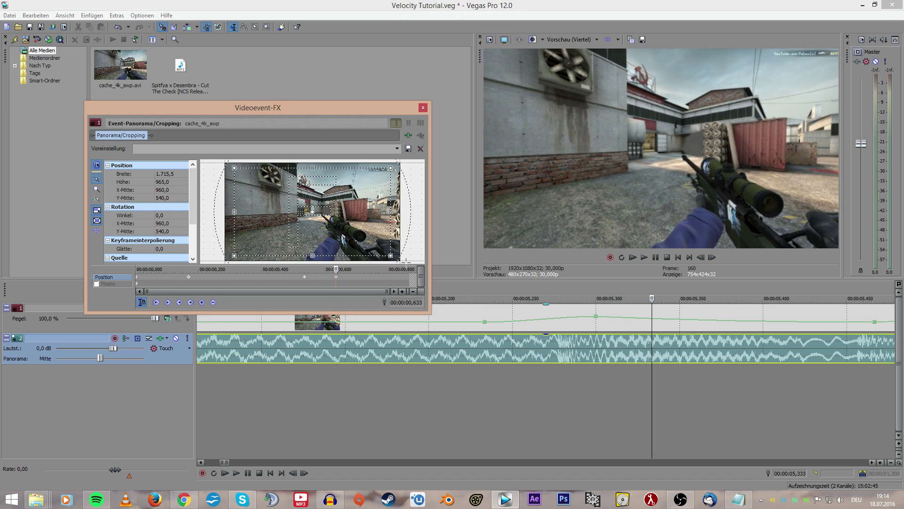
# - Restore the Pan/Crop frame at the second clip's end, 00:00:00,867, and shrink it to about 1858 × 1045
pyautogui.scroll(-4, 688, 418)
pyautogui.click(637, 378)
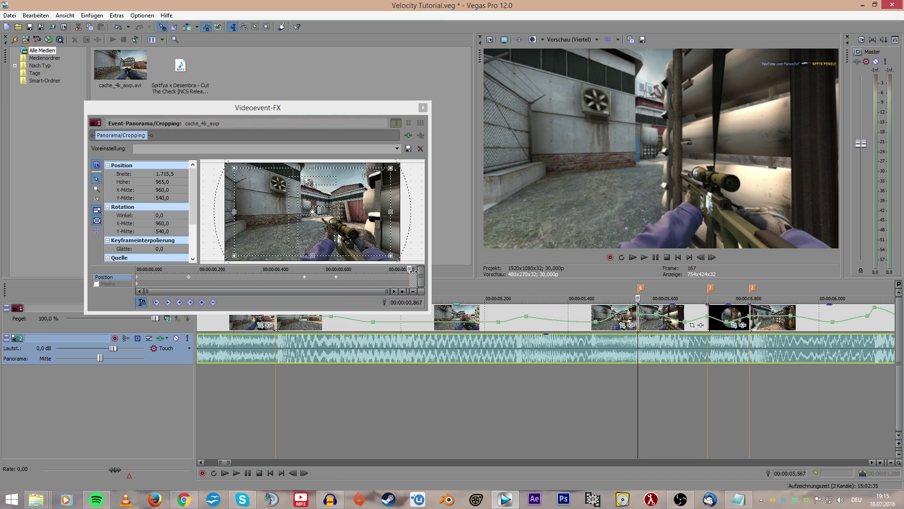
pyautogui.click(430, 261)
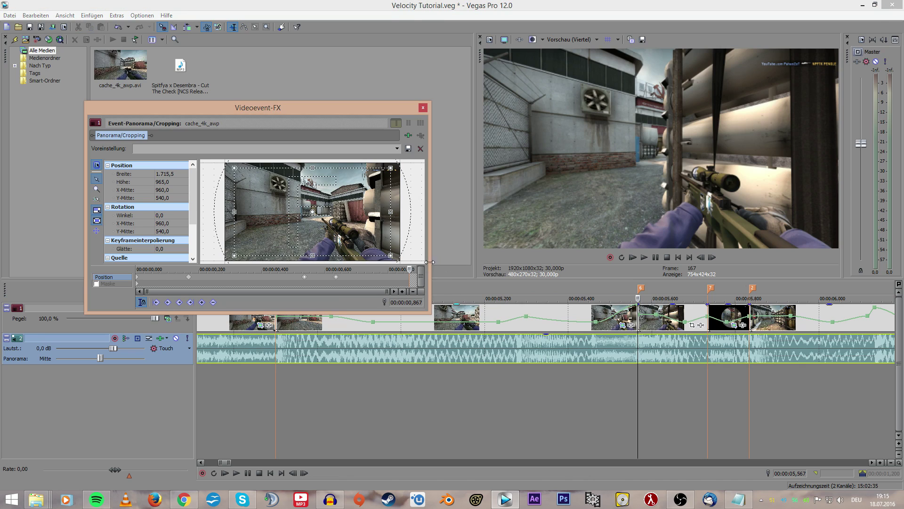
pyautogui.rightClick(370, 231)
pyautogui.click(398, 241)
pyautogui.moveTo(400, 261); pyautogui.dragTo(398, 258)
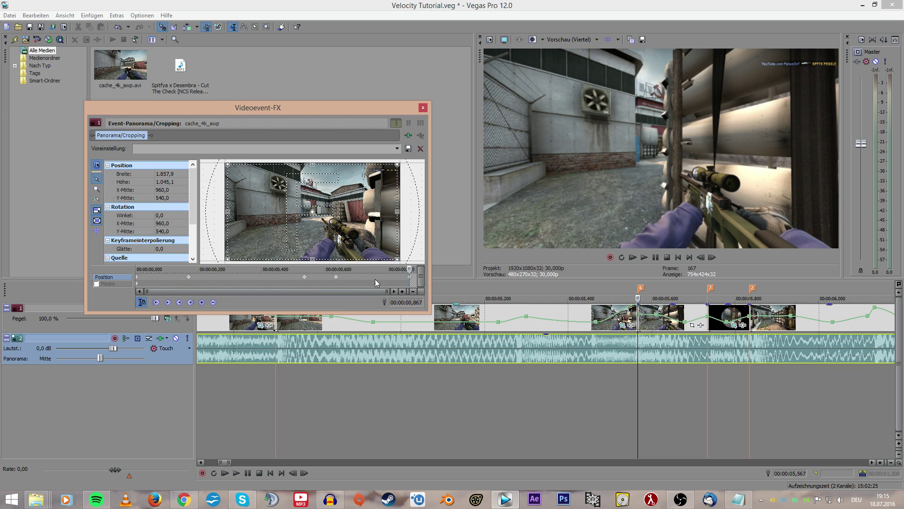
# - Set the second clip's Pan/Crop keyframe interpolation to Glatt and play the range from 00:00:04,600 to 00:00:05,667
pyautogui.rightClick(137, 278)
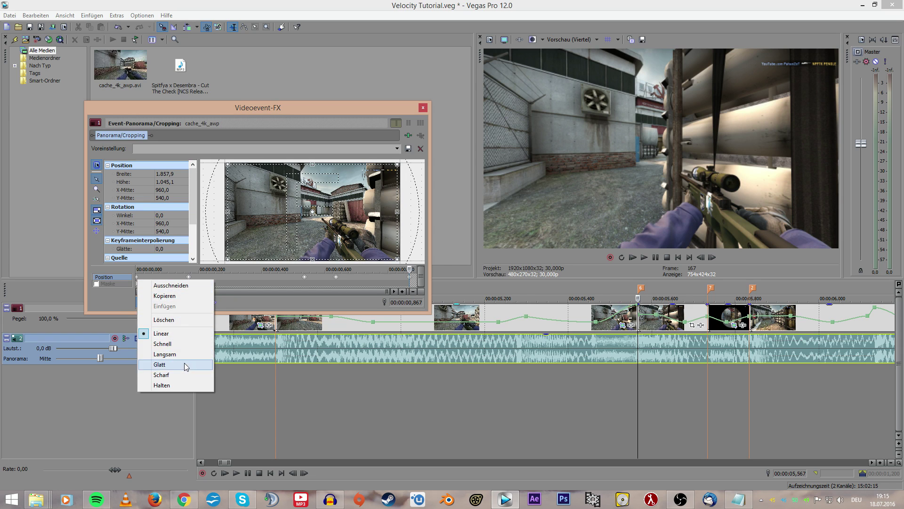
pyautogui.click(185, 363)
pyautogui.click(521, 393)
pyautogui.scroll(-3, 482, 394)
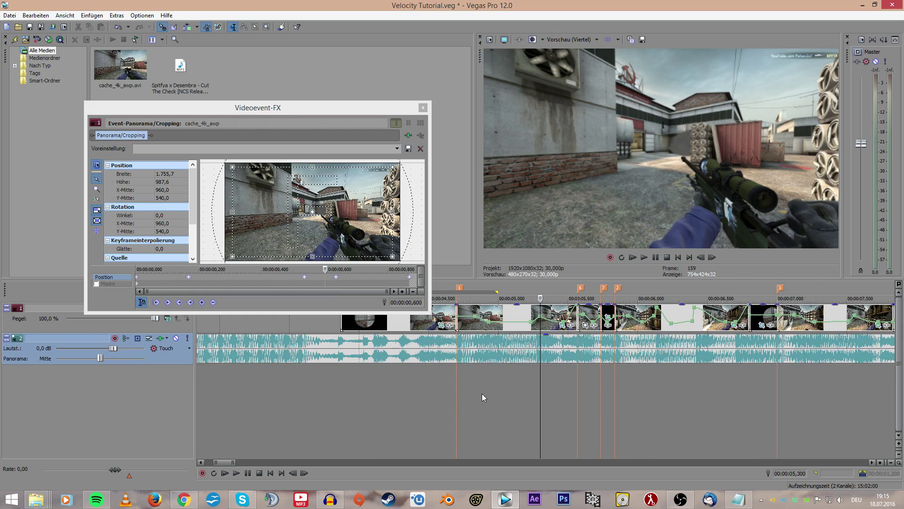
pyautogui.moveTo(442, 385); pyautogui.dragTo(594, 384)
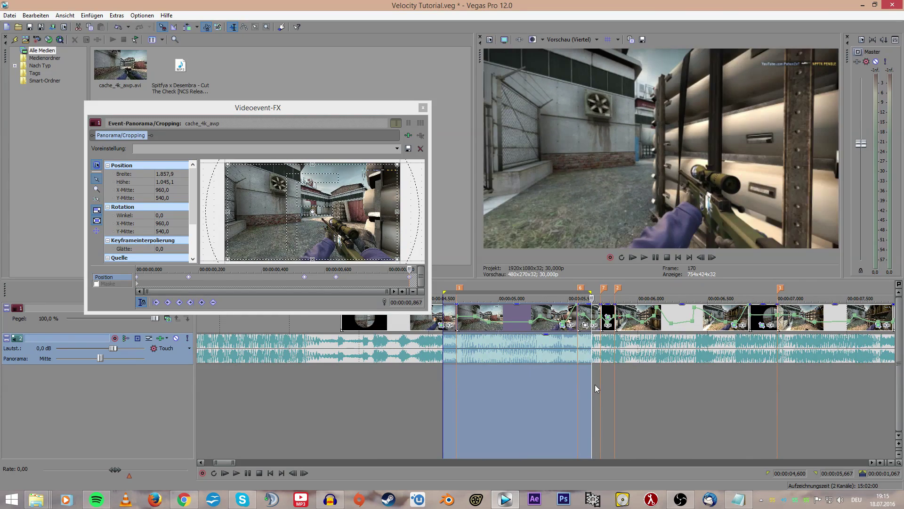
pyautogui.press('space')
pyautogui.press('BackSpace')
pyautogui.press('space')
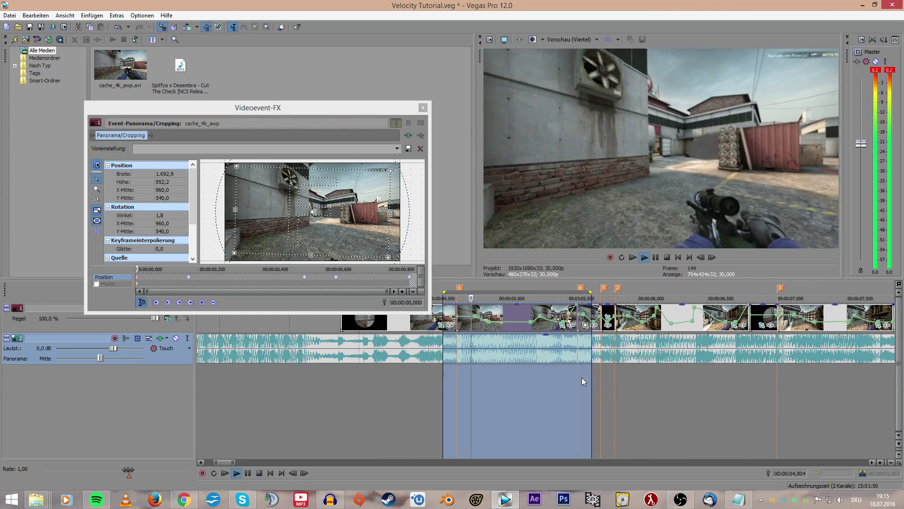
pyautogui.press('space')
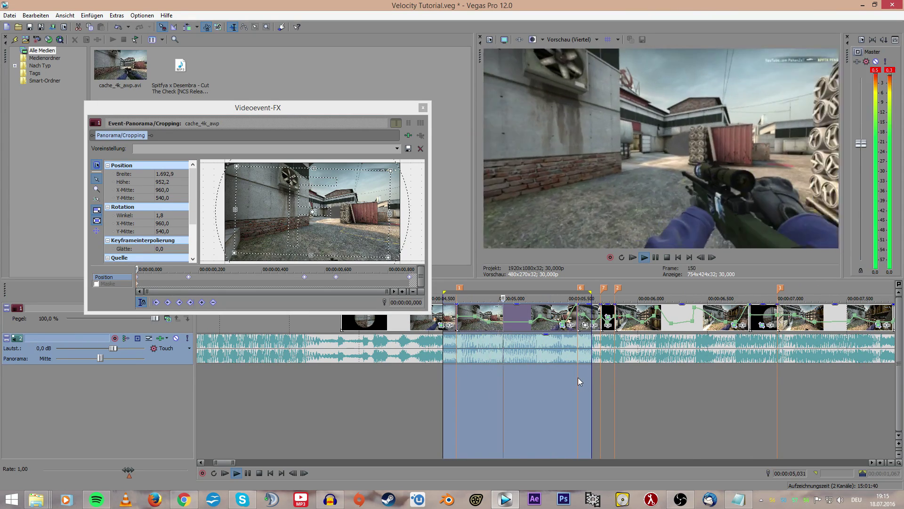
pyautogui.press('space')
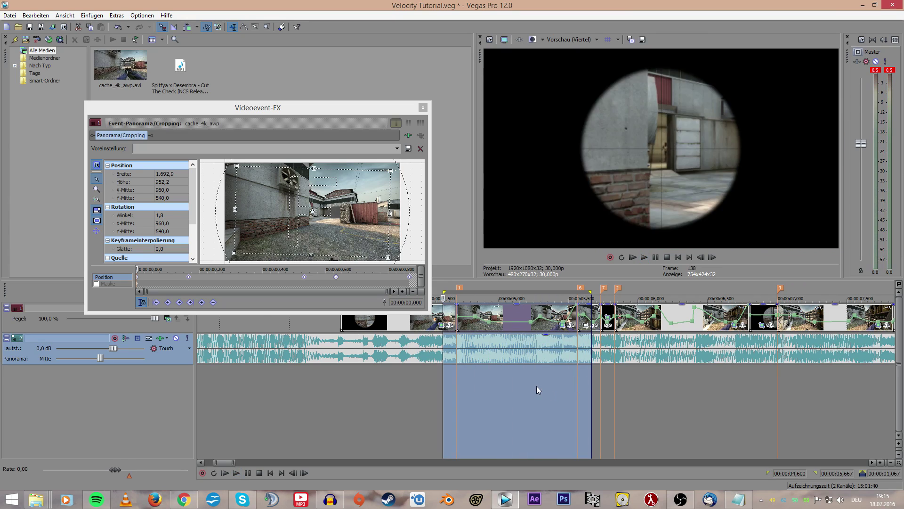
# - Enlarge the second clip's Pan/Crop frame at the 00:00:00,633 keyframe to about 1771 × 996
pyautogui.click(536, 386)
pyautogui.scroll(3, 559, 400)
pyautogui.scroll(2, 541, 385)
pyautogui.click(564, 382)
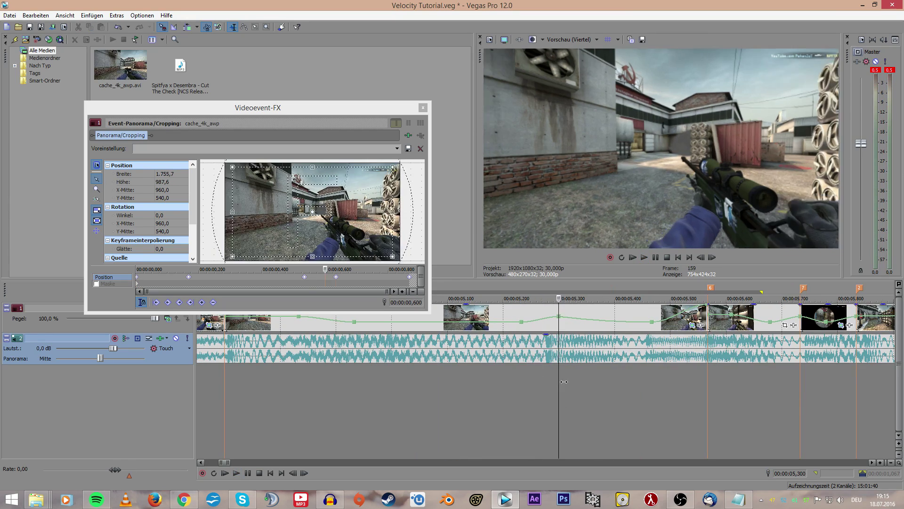
pyautogui.moveTo(565, 381); pyautogui.dragTo(580, 391)
pyautogui.click(335, 283)
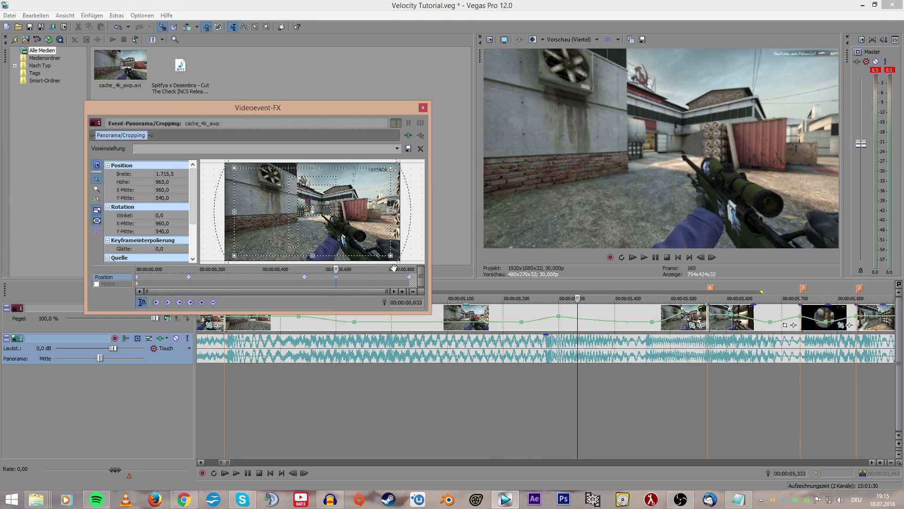
pyautogui.scroll(1, 394, 245)
pyautogui.scroll(-1, 394, 246)
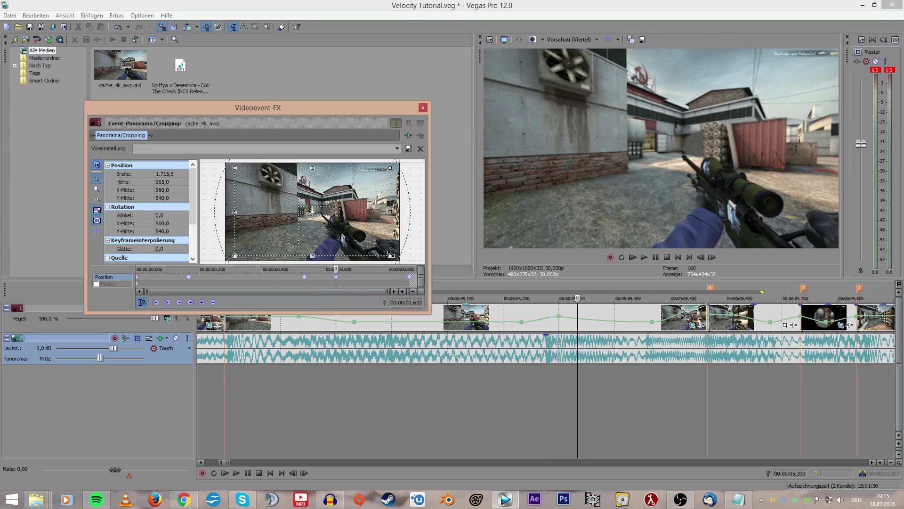
pyautogui.moveTo(390, 254); pyautogui.dragTo(394, 257)
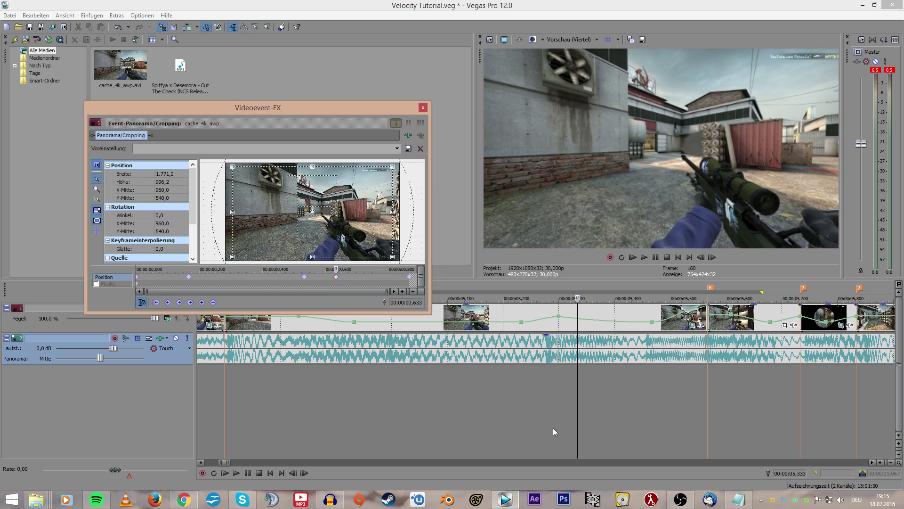
# - Play the range from 00:00:04,633 to 00:00:05,700 to review the second clip's zooms
pyautogui.click(553, 428)
pyautogui.scroll(-1, 553, 428)
pyautogui.click(539, 402)
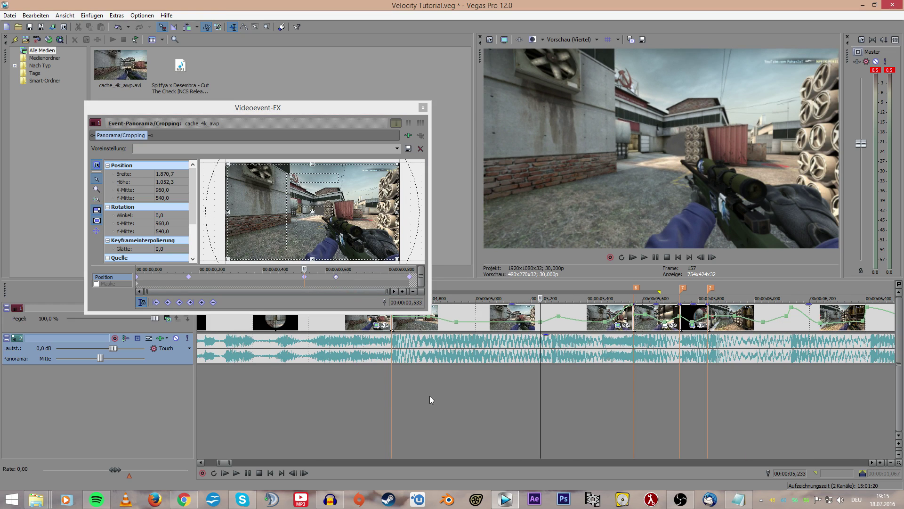
pyautogui.moveTo(373, 382); pyautogui.dragTo(665, 380)
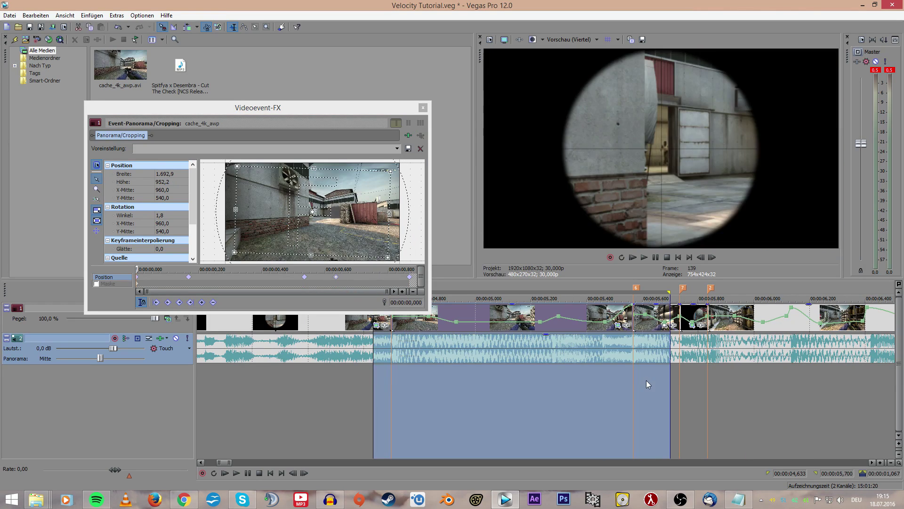
pyautogui.press('space')
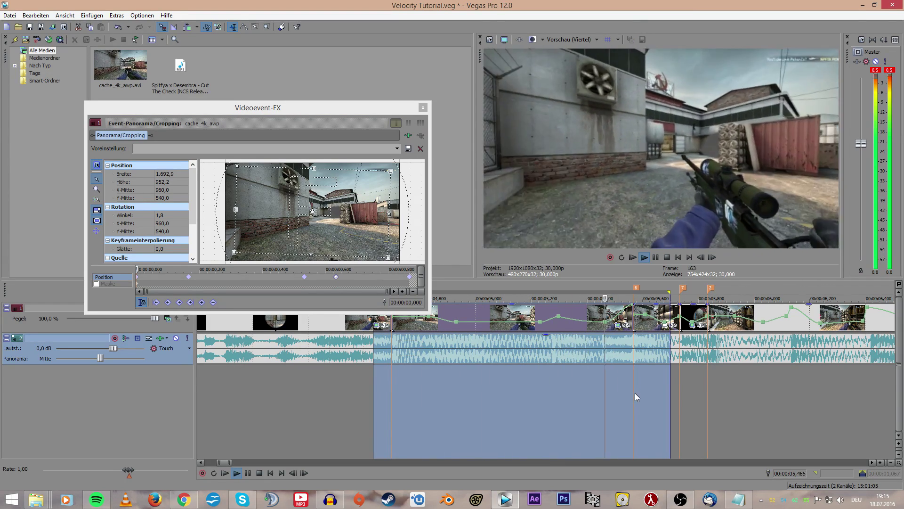
# - Open the Pan/Crop settings of the third clip, which starts at 00:00:05,567
pyautogui.click(651, 387)
pyautogui.scroll(-3, 645, 391)
pyautogui.scroll(5, 639, 395)
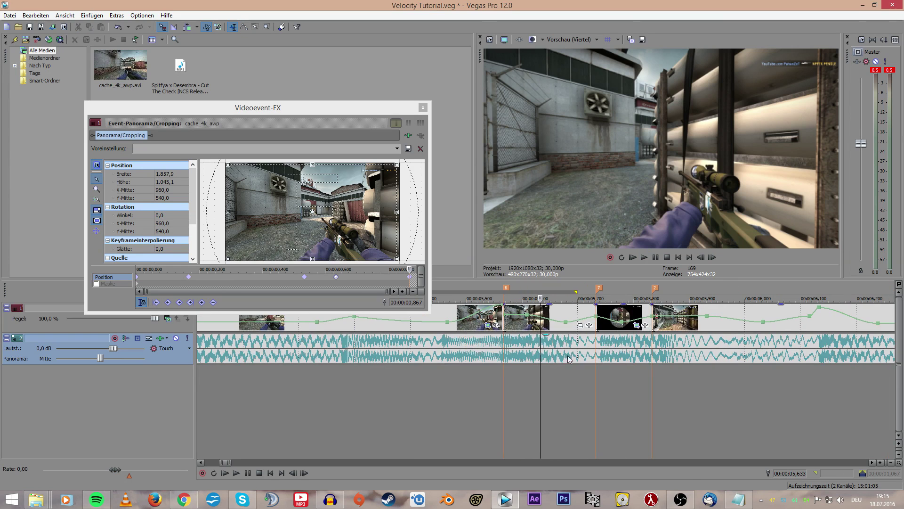
pyautogui.rightClick(542, 316)
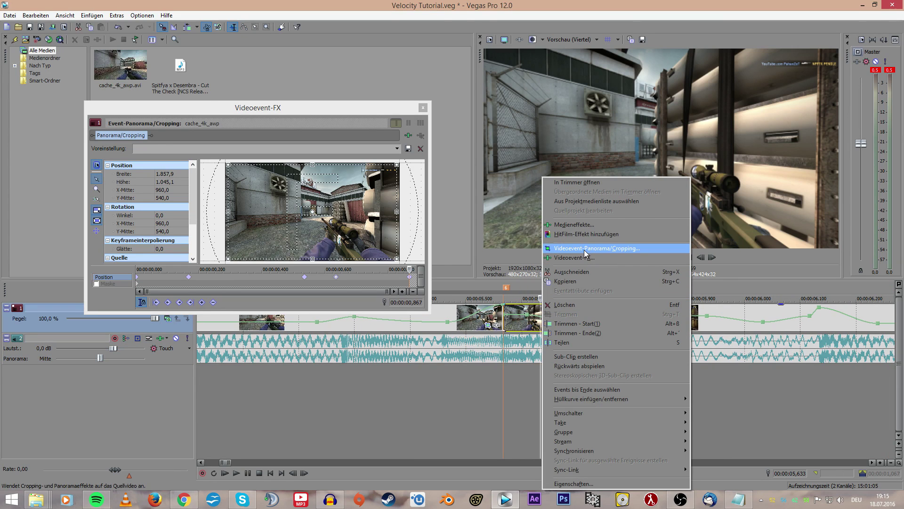
pyautogui.click(584, 249)
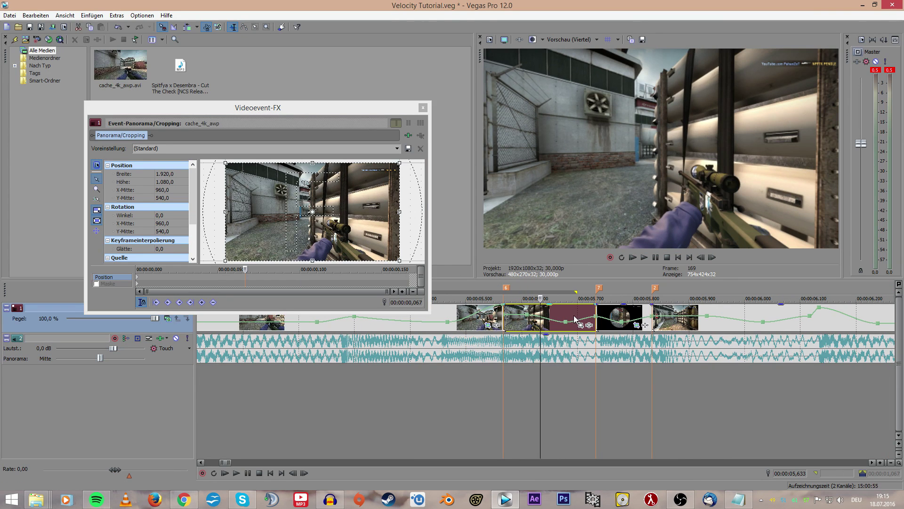
pyautogui.click(524, 316)
# - Shrink the Pan/Crop frame at the third clip's start to about 1764 × 992 and rotate it to about -2.0°
pyautogui.click(190, 270)
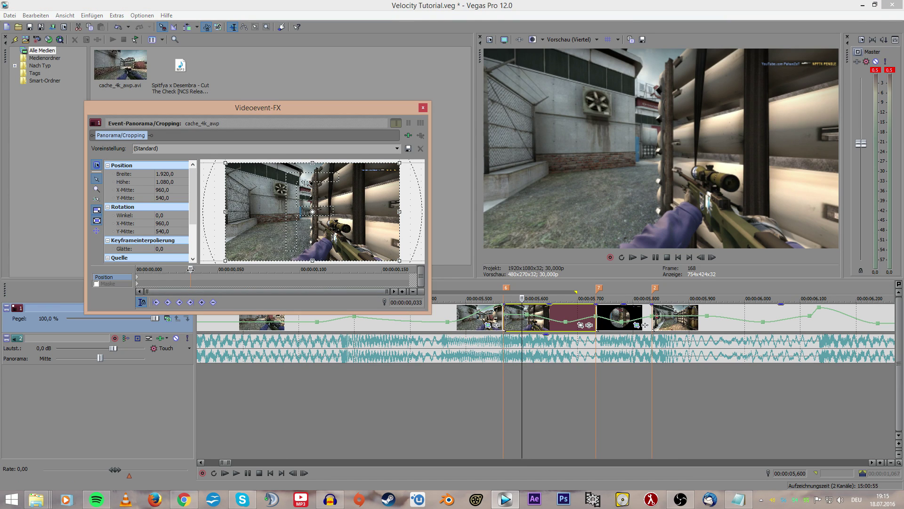
pyautogui.moveTo(190, 270); pyautogui.dragTo(123, 271)
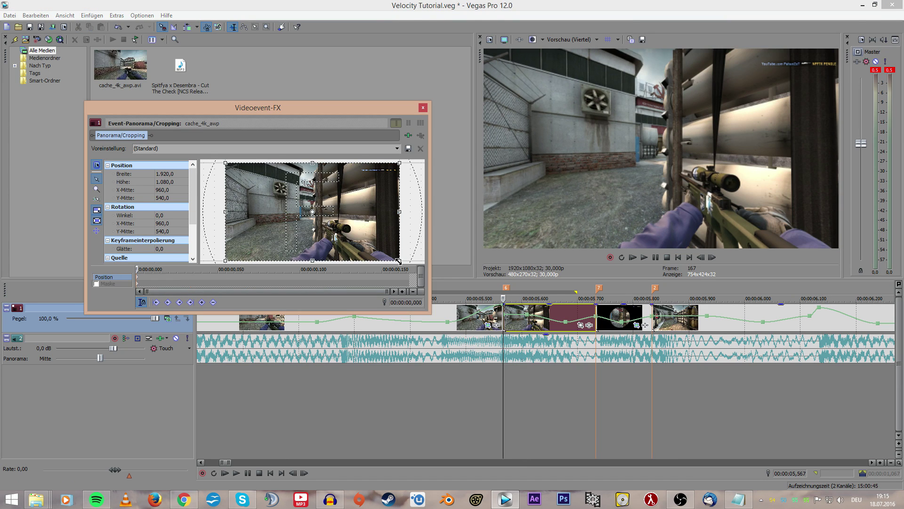
pyautogui.moveTo(398, 261)
pyautogui.mouseDown()
pyautogui.moveTo(390, 256)
pyautogui.moveTo(399, 259)
pyautogui.moveTo(402, 249)
pyautogui.mouseUp()
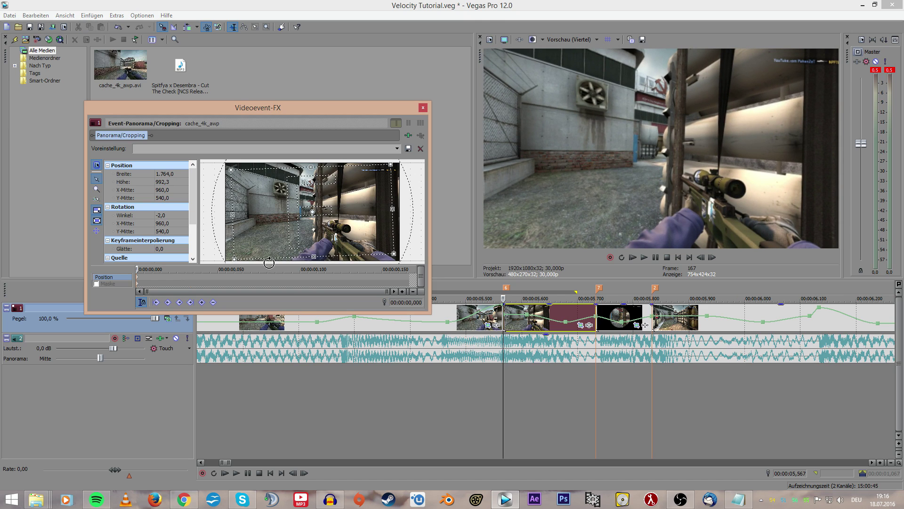
# - Add a Pan/Crop keyframe at 00:00:00,100 with the frame enlarged to about 1840 × 1035 and rotated to about -0.6°
pyautogui.press('Right')
pyautogui.press('Right')
pyautogui.press('Right')
pyautogui.press('Right')
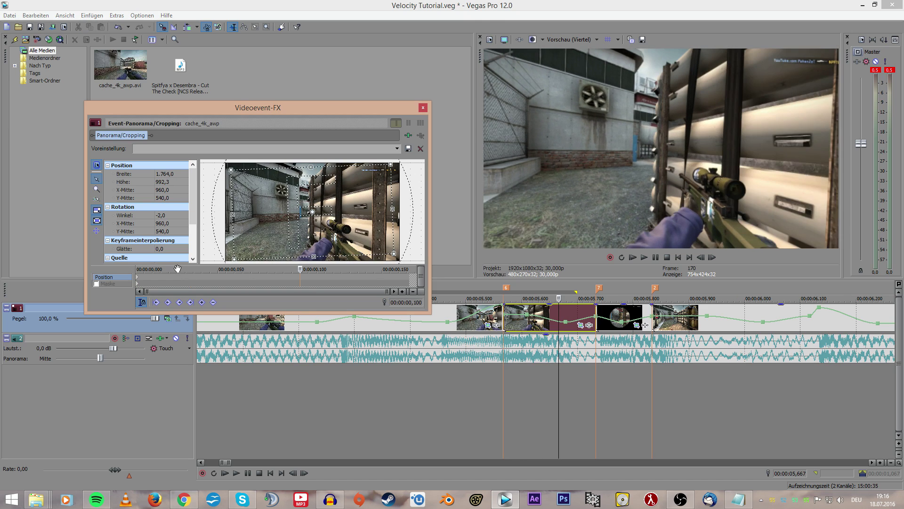
pyautogui.moveTo(351, 269); pyautogui.dragTo(73, 275)
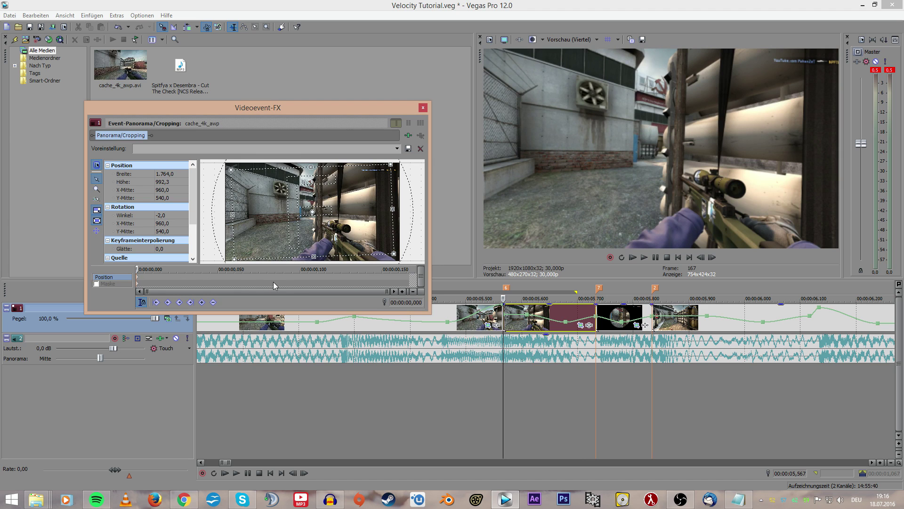
pyautogui.moveTo(274, 281); pyautogui.dragTo(125, 274)
pyautogui.moveTo(245, 271); pyautogui.dragTo(300, 271)
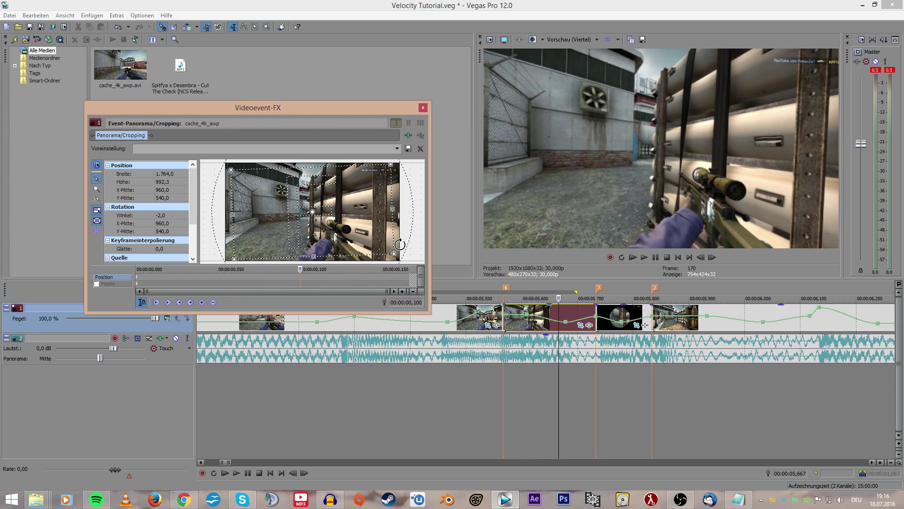
pyautogui.moveTo(400, 245); pyautogui.dragTo(397, 257)
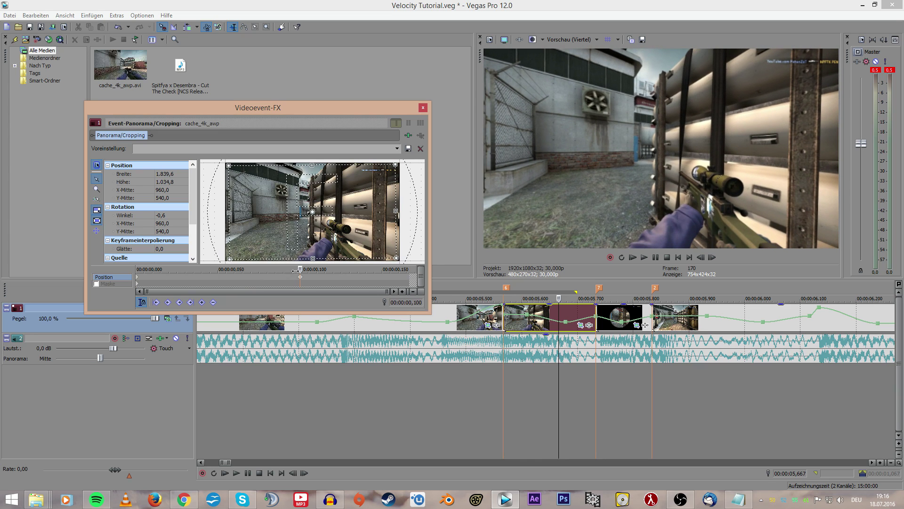
# - Shrink the end frame at 00:00:00,167 to about 1391 × 783, rotated about 0.9°, and set the third clip's keyframe interpolation to Glatt
pyautogui.moveTo(295, 271); pyautogui.dragTo(489, 283)
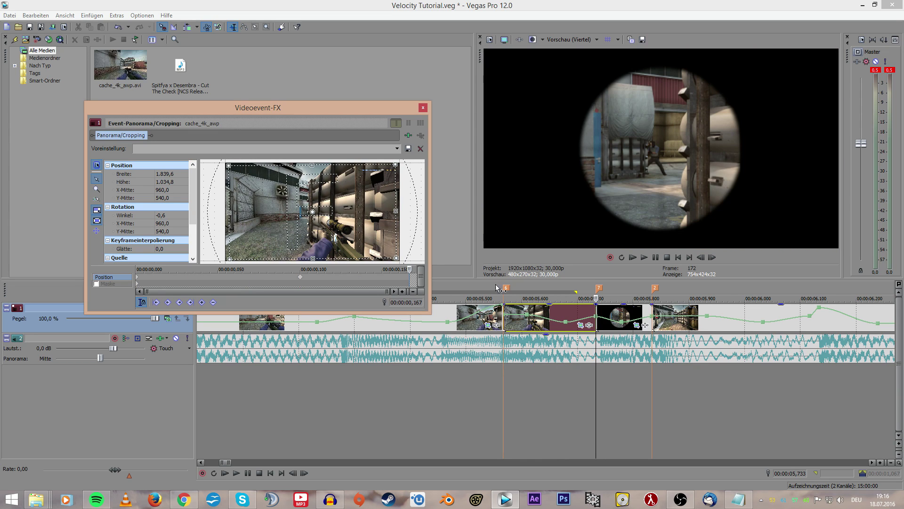
pyautogui.moveTo(404, 252); pyautogui.dragTo(374, 255)
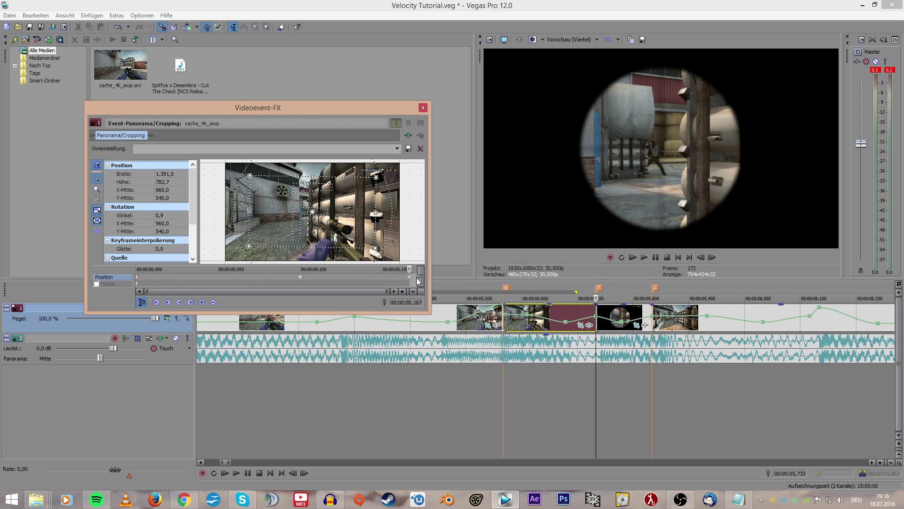
pyautogui.press('space')
pyautogui.rightClick(139, 282)
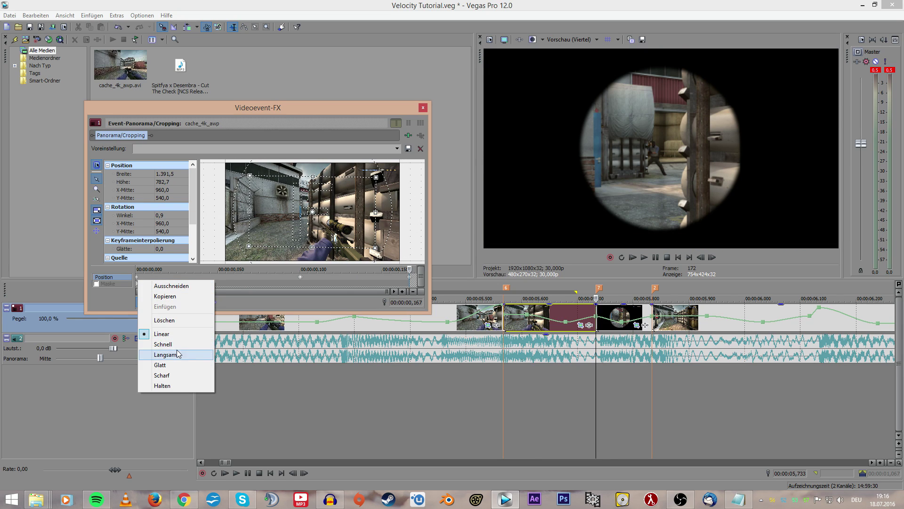
pyautogui.click(163, 365)
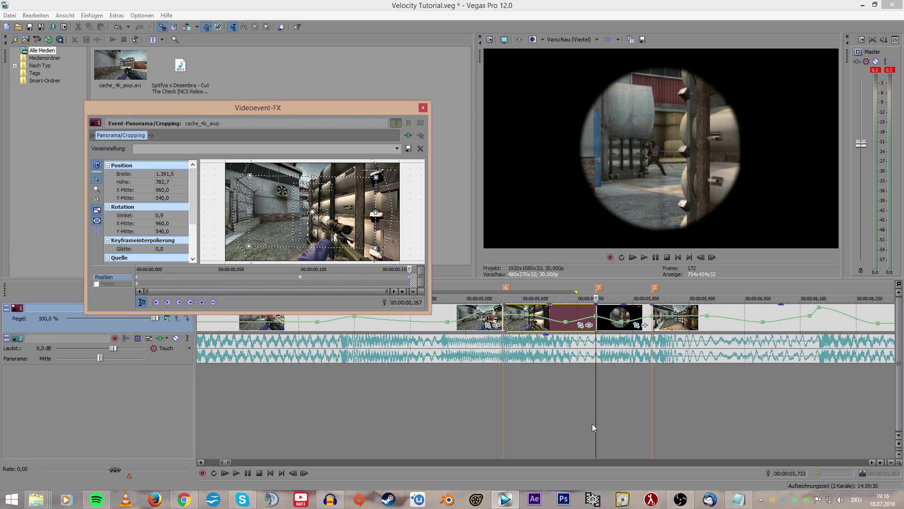
# - Play the edit from about 00:00:05,500 and again from about 00:00:05,333 to review the third clip's zoom
pyautogui.click(576, 380)
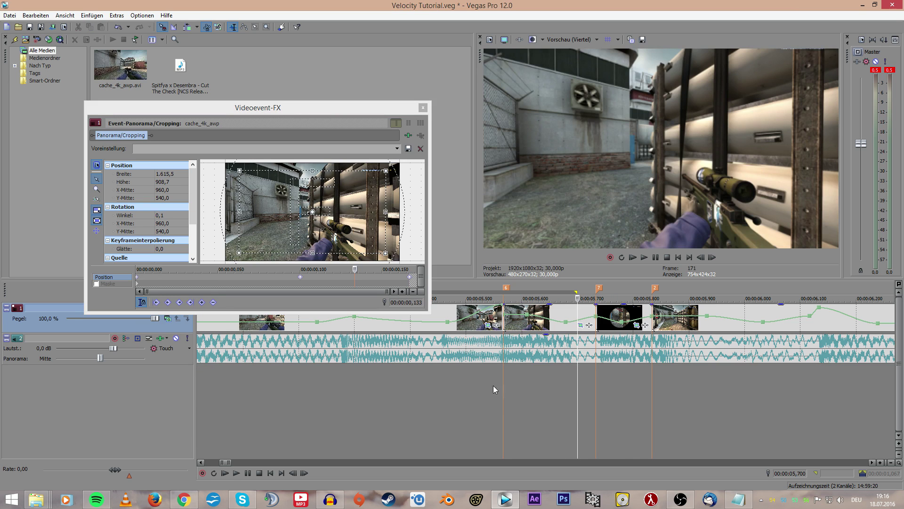
pyautogui.click(467, 385)
pyautogui.press('space')
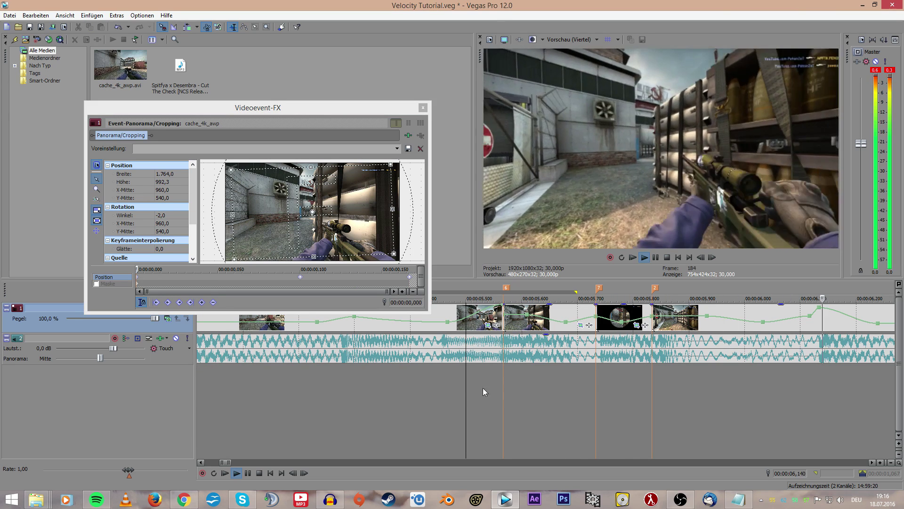
pyautogui.click(376, 391)
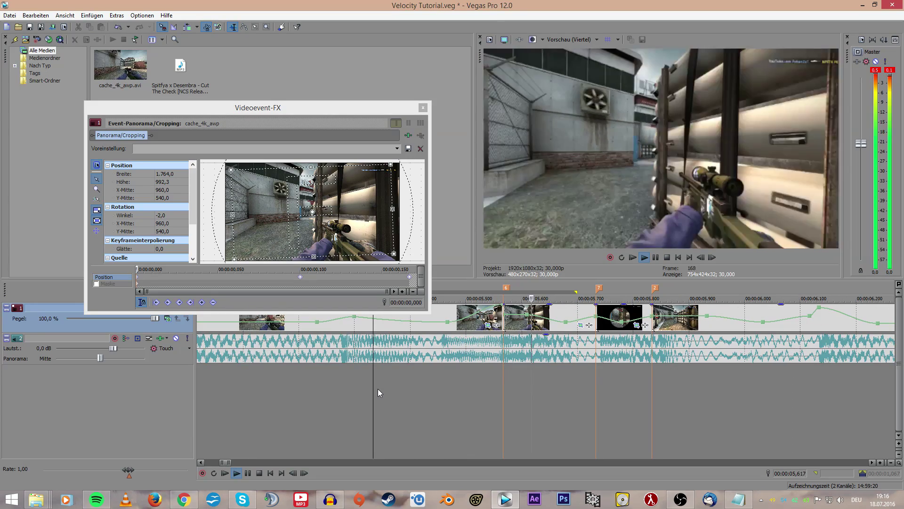
pyautogui.press('space')
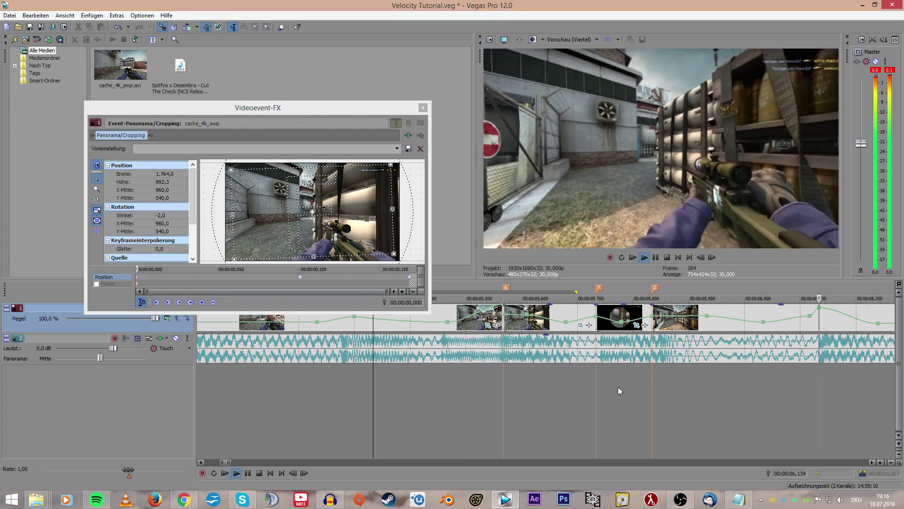
pyautogui.press('space')
# - Move the third clip's middle Pan/Crop keyframe from 00:00:00,100 to 00:00:00,067 and delete it
pyautogui.click(552, 383)
pyautogui.moveTo(541, 371); pyautogui.dragTo(501, 371)
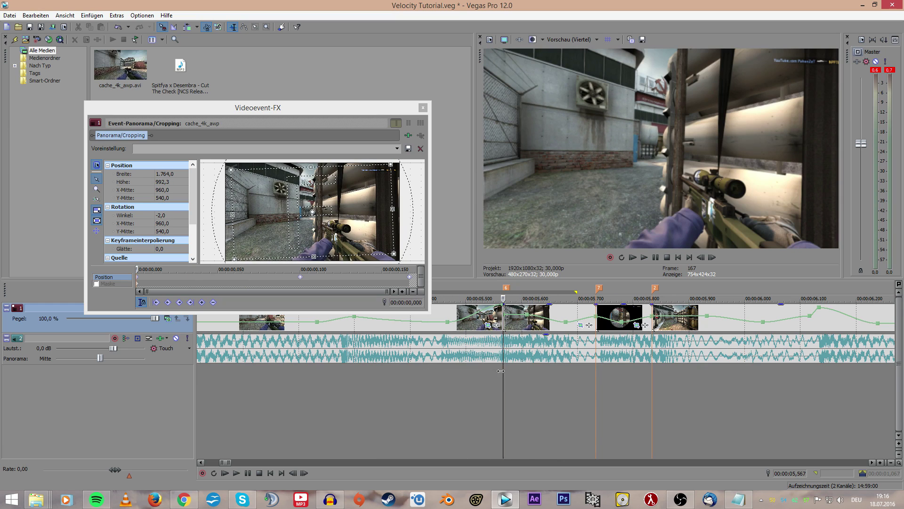
pyautogui.click(301, 280)
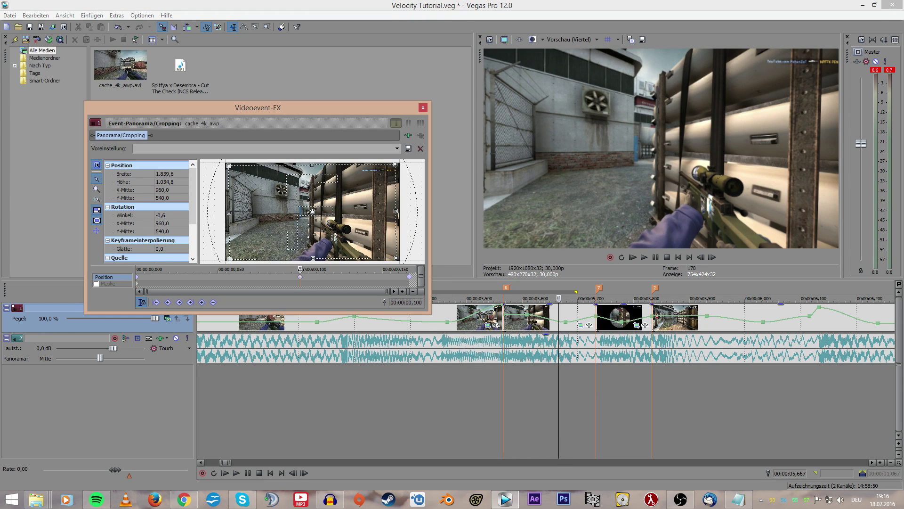
pyautogui.moveTo(301, 270); pyautogui.dragTo(218, 273)
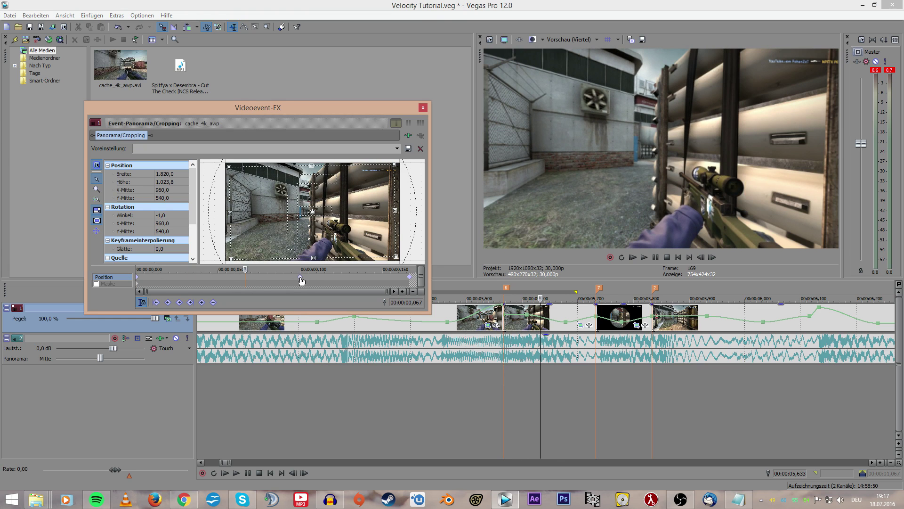
pyautogui.moveTo(302, 281); pyautogui.dragTo(254, 280)
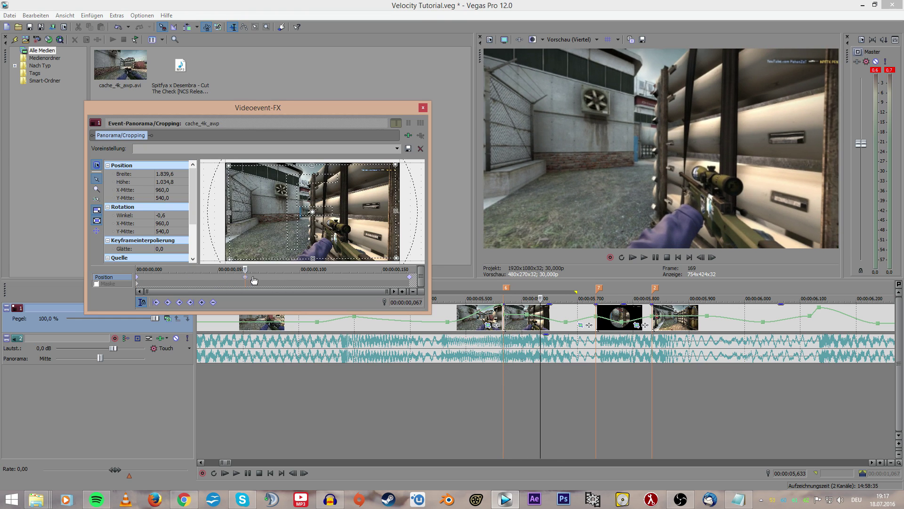
pyautogui.rightClick(245, 278)
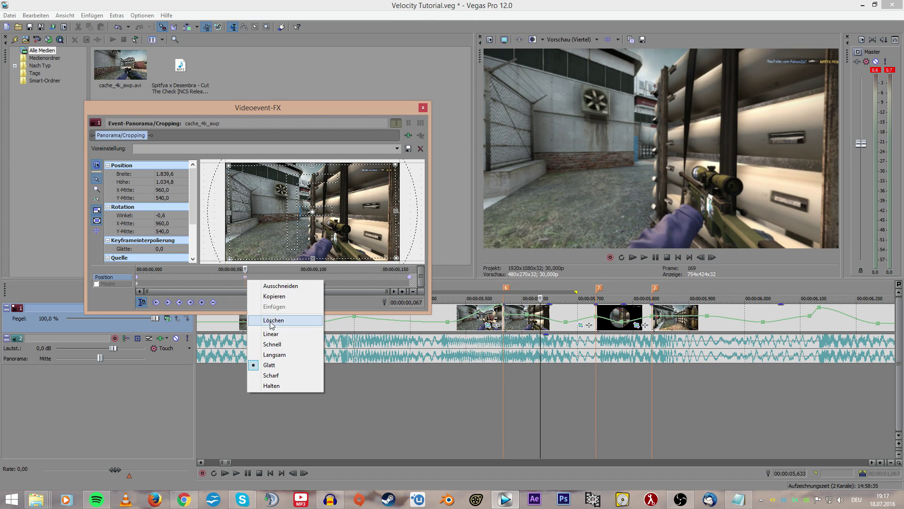
pyautogui.click(270, 324)
# - Restore the Pan/Crop frame at the third clip's start, shrink it to about 1785 × 1004 and rotate it to about 1.3°
pyautogui.moveTo(245, 269); pyautogui.dragTo(180, 268)
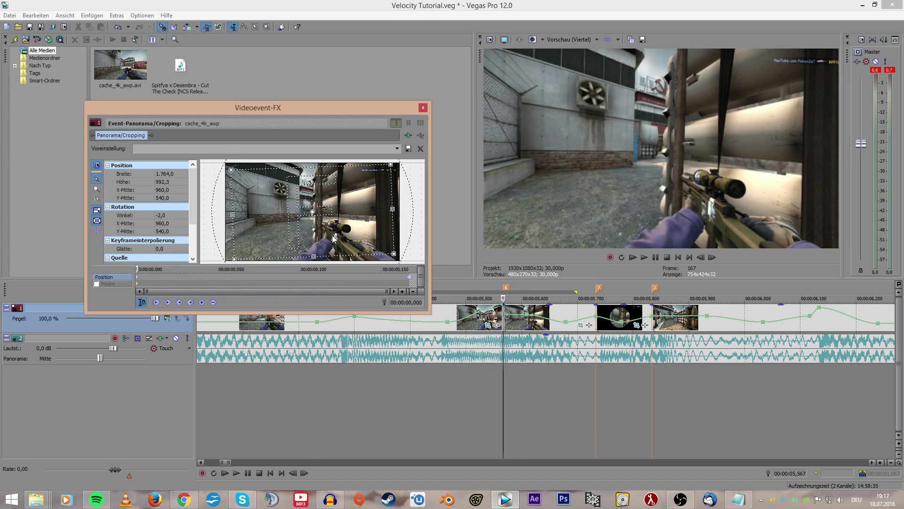
pyautogui.rightClick(332, 235)
pyautogui.click(358, 241)
pyautogui.moveTo(400, 261); pyautogui.dragTo(398, 256)
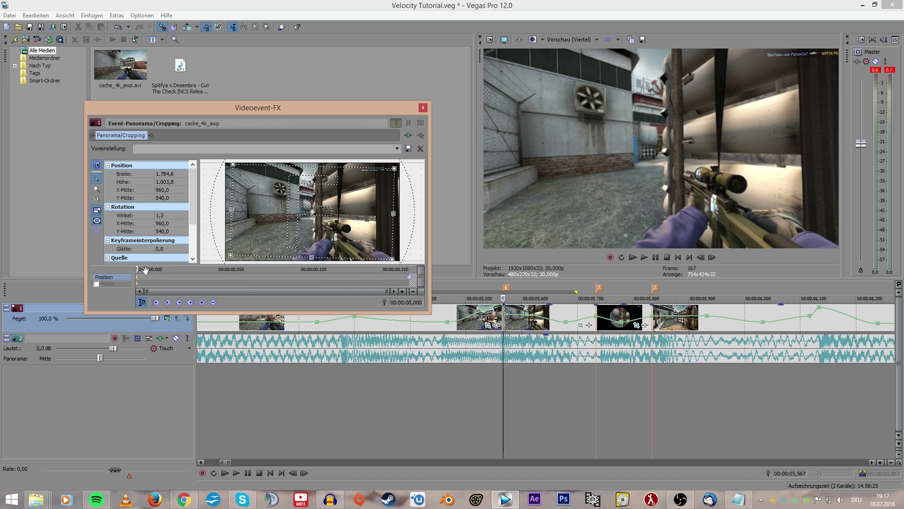
# - Shrink the Pan/Crop frame at the third clip's end, 00:00:00,167, to about 557 × 313 and rotate it to about -9.8°
pyautogui.moveTo(164, 269); pyautogui.dragTo(339, 222)
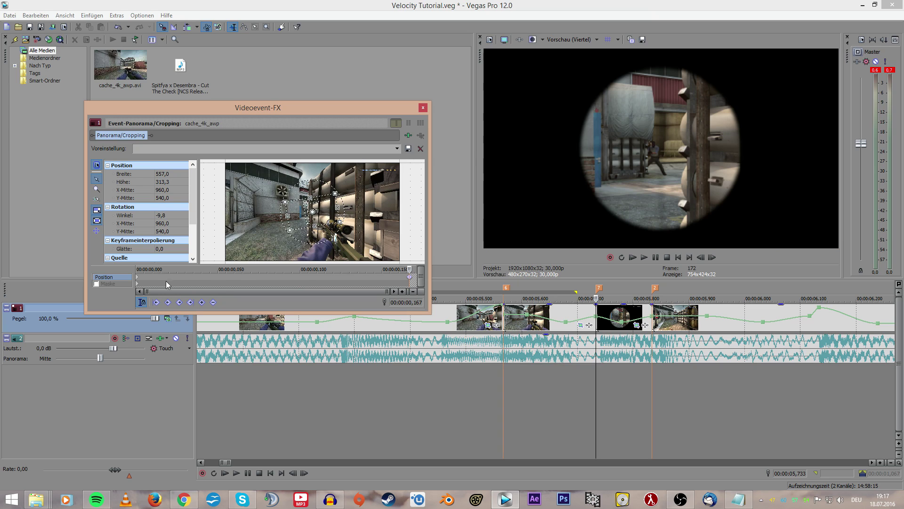
pyautogui.moveTo(377, 278); pyautogui.dragTo(388, 281)
pyautogui.hotkey('ctrl', 'y')
# - Set the interpolation of the third clip's end Pan/Crop keyframe to Schnell
pyautogui.moveTo(407, 270); pyautogui.dragTo(110, 277)
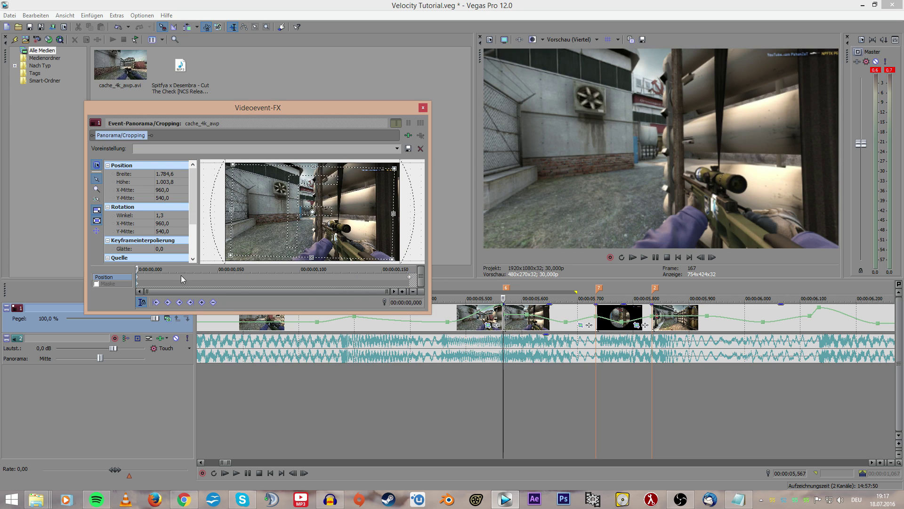
pyautogui.rightClick(411, 279)
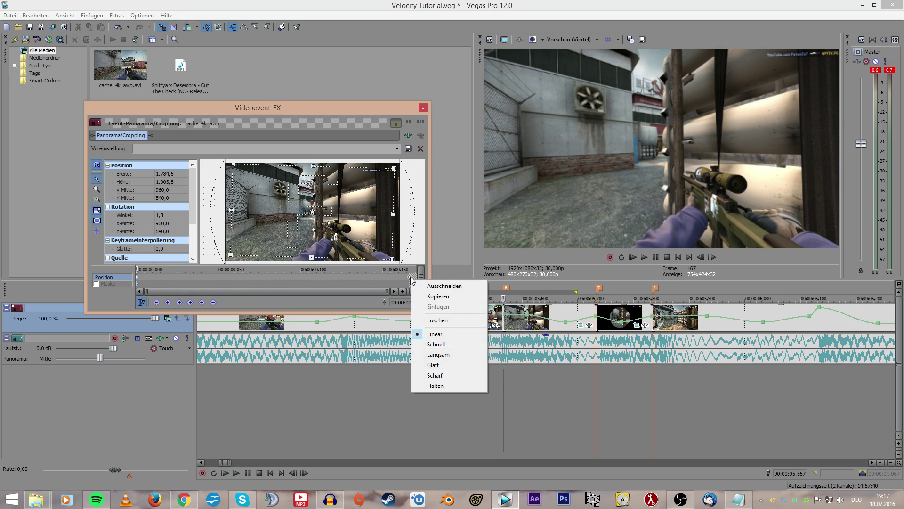
pyautogui.click(436, 344)
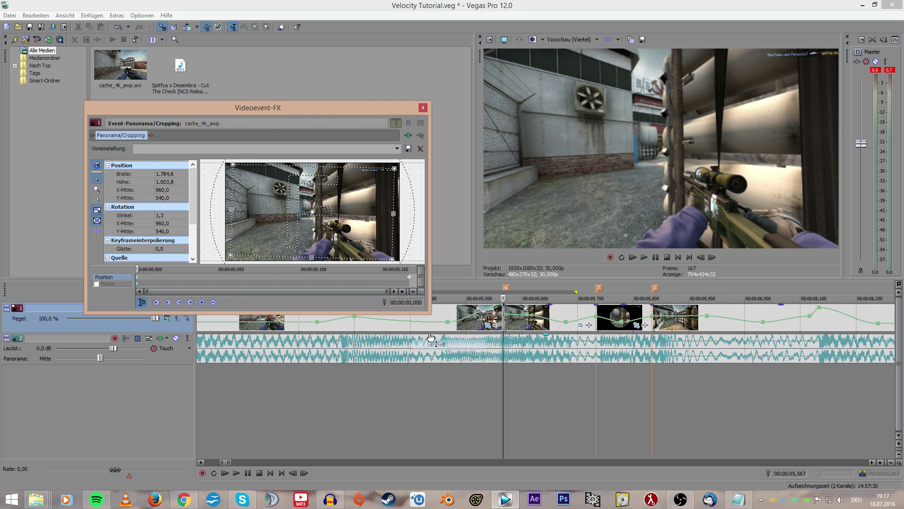
pyautogui.click(408, 282)
pyautogui.click(409, 277)
# - Play the third clip from 00:00:05,567 and check its Pan/Crop motion through to the end at 00:00:00,167
pyautogui.click(497, 376)
pyautogui.press('space')
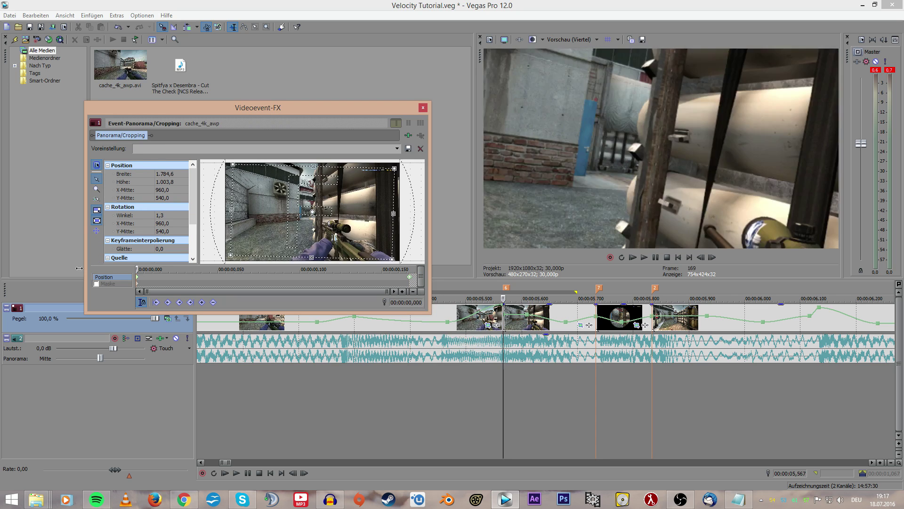
pyautogui.click(504, 378)
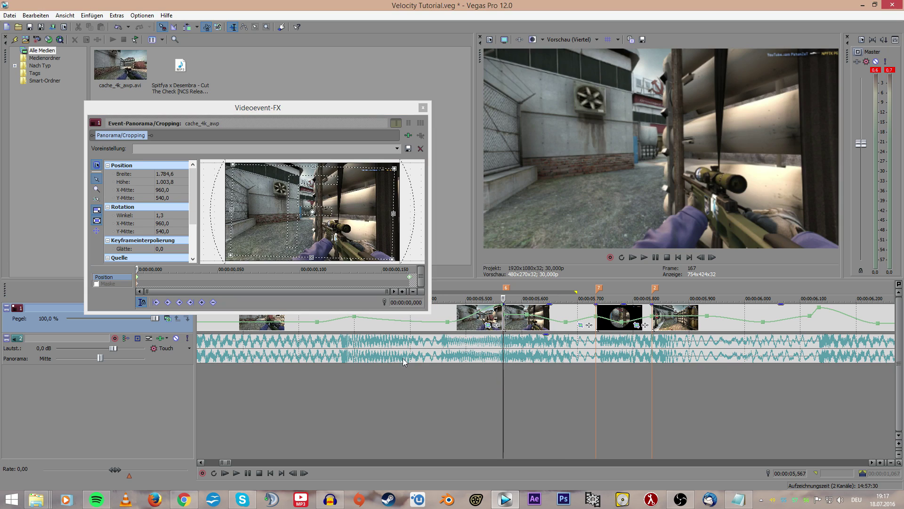
pyautogui.moveTo(135, 272); pyautogui.dragTo(439, 270)
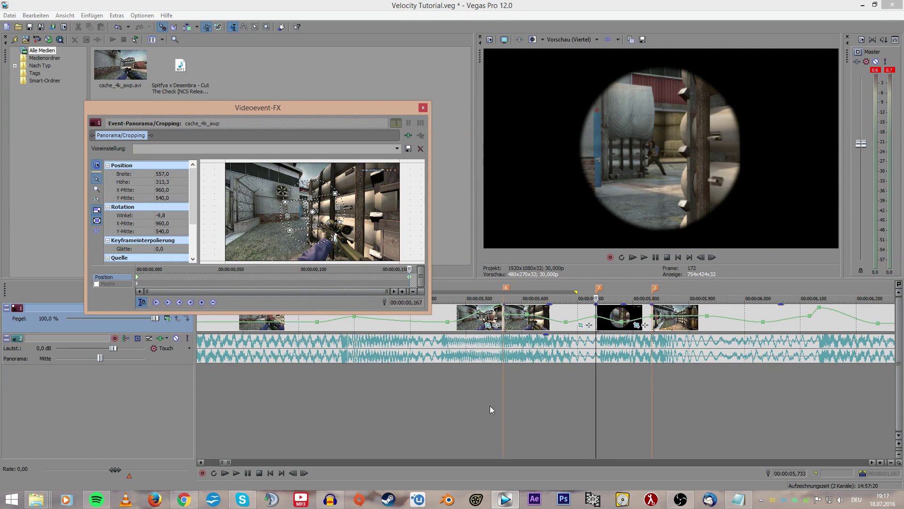
# - Play a wider stretch before and after the third clip to check how its zoom and rotation fit the neighbouring clips
pyautogui.click(490, 405)
pyautogui.scroll(-1, 425, 387)
pyautogui.click(512, 390)
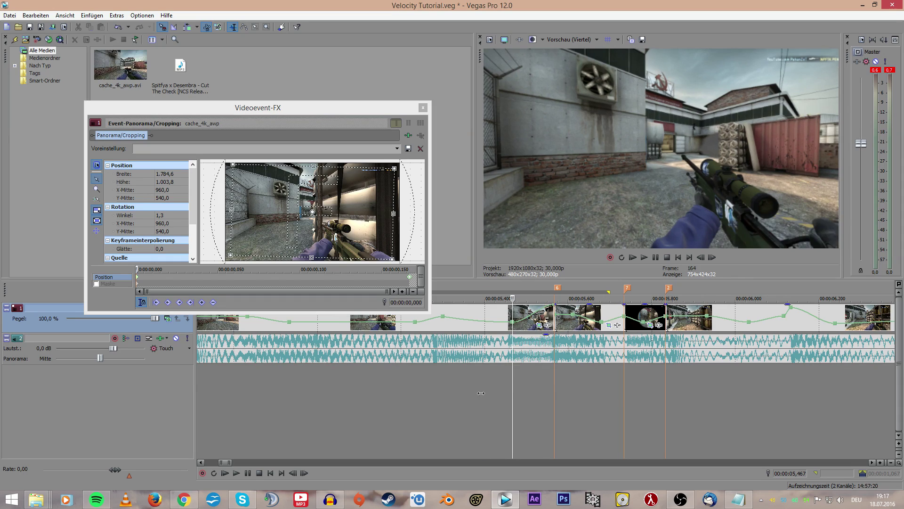
pyautogui.moveTo(471, 394); pyautogui.dragTo(735, 398)
pyautogui.moveTo(345, 399); pyautogui.dragTo(807, 394)
pyautogui.press('space')
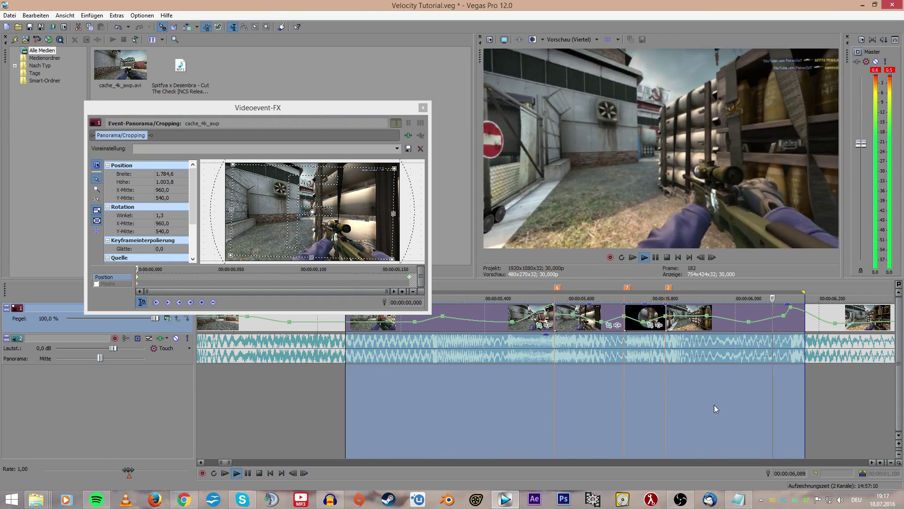
# - Rotate the Pan/Crop frame at the third clip's end, 00:00:00,167, to about 15.6°
pyautogui.click(584, 383)
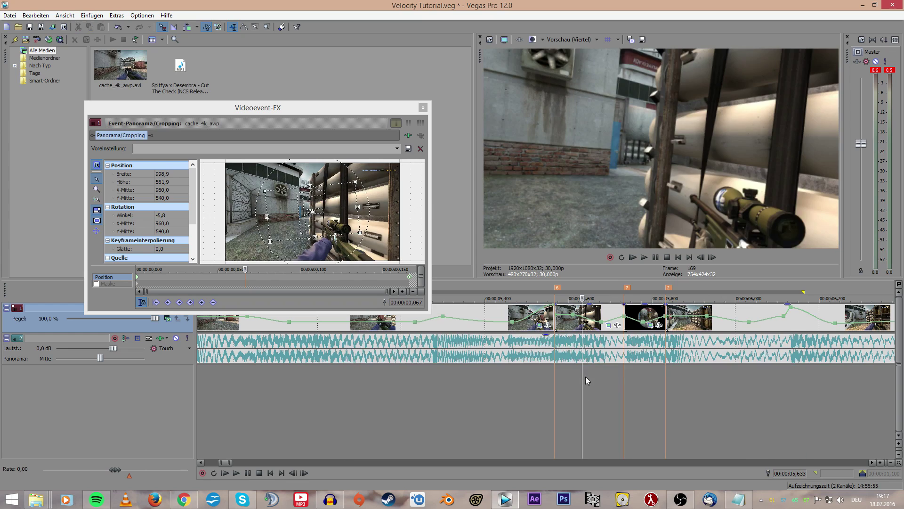
pyautogui.moveTo(586, 377)
pyautogui.mouseDown()
pyautogui.moveTo(495, 377)
pyautogui.moveTo(643, 374)
pyautogui.moveTo(583, 377)
pyautogui.moveTo(612, 377)
pyautogui.moveTo(588, 375)
pyautogui.moveTo(600, 370)
pyautogui.mouseUp()
pyautogui.click(355, 282)
pyautogui.click(410, 278)
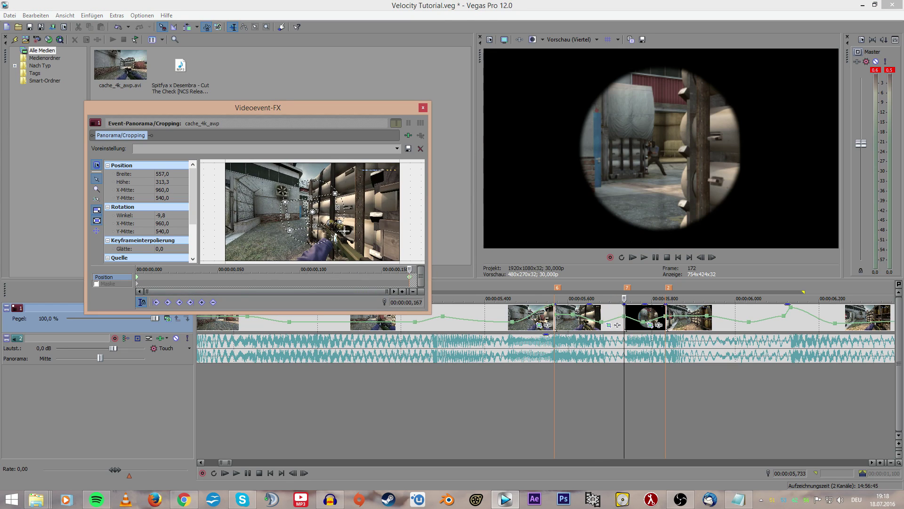
pyautogui.moveTo(333, 229); pyautogui.dragTo(324, 232)
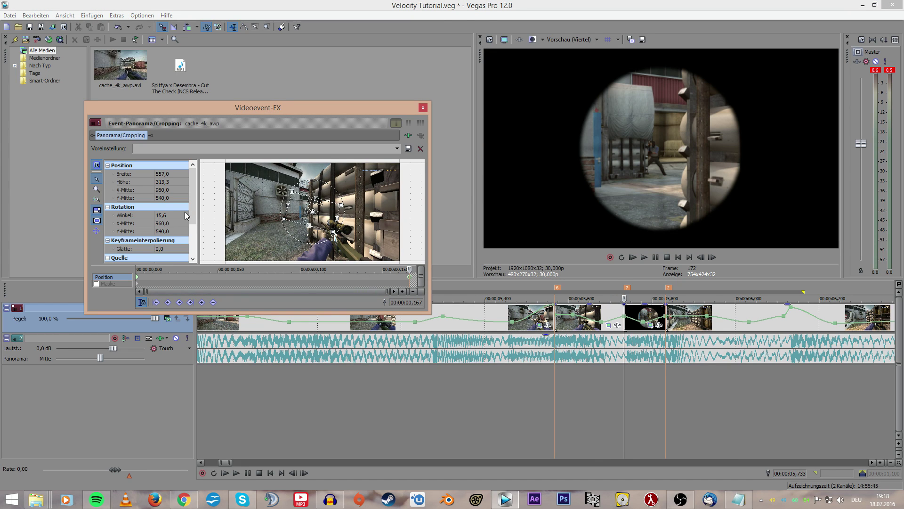
pyautogui.moveTo(192, 215)
pyautogui.mouseDown()
pyautogui.moveTo(192, 229)
pyautogui.moveTo(192, 215)
pyautogui.mouseUp()
# - Play the section from 00:00:05,000 to 00:00:06,000 to check the third clip's new end rotation
pyautogui.click(457, 395)
pyautogui.moveTo(318, 399); pyautogui.dragTo(747, 392)
pyautogui.press('space')
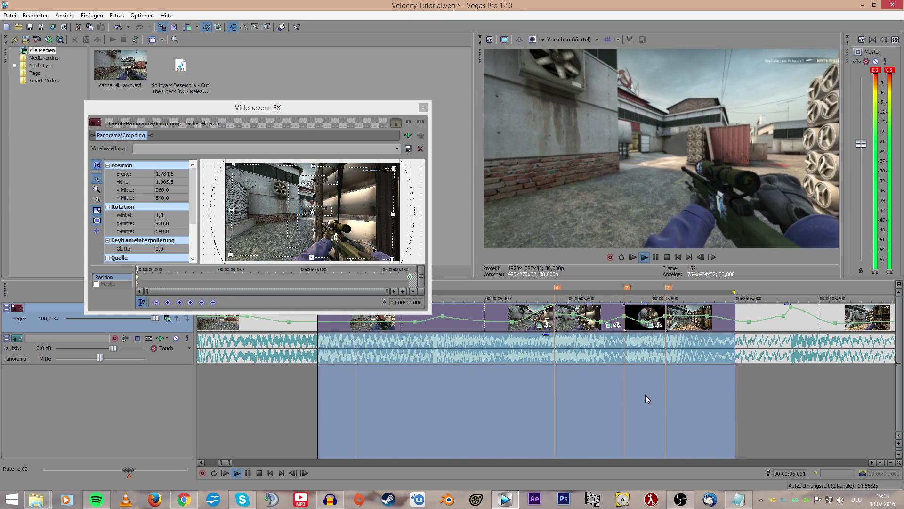
pyautogui.press('space')
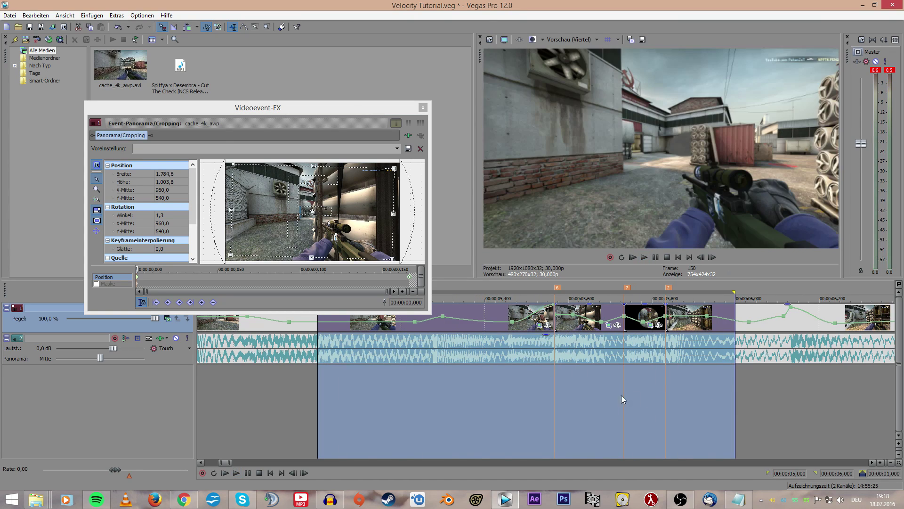
# - Rotate the third clip's Pan/Crop frame to about -0.4° at its start and about 7.4° at its end
pyautogui.click(137, 280)
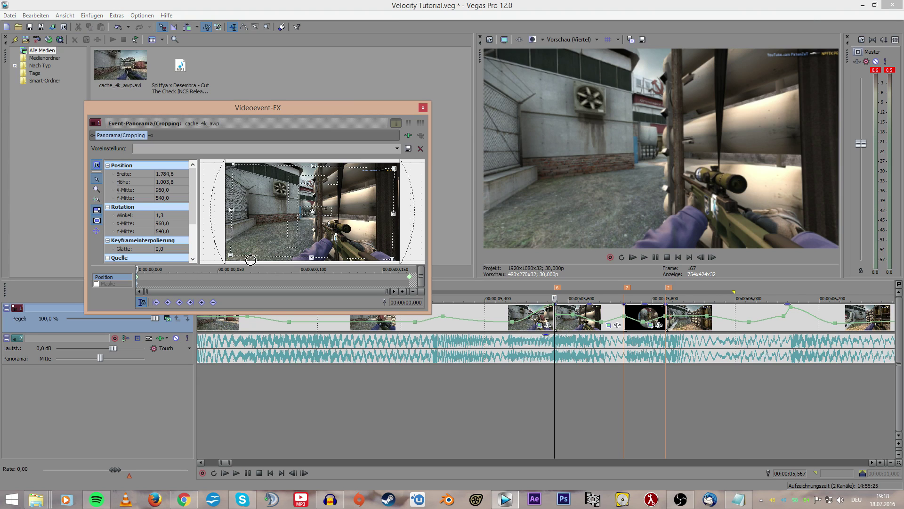
pyautogui.moveTo(237, 260); pyautogui.dragTo(410, 270)
pyautogui.moveTo(321, 236); pyautogui.dragTo(322, 236)
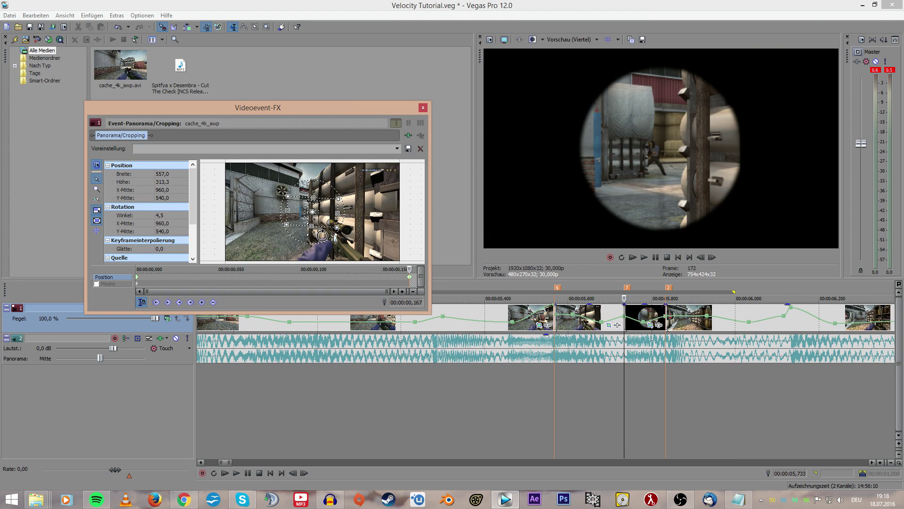
pyautogui.moveTo(398, 269); pyautogui.dragTo(137, 269)
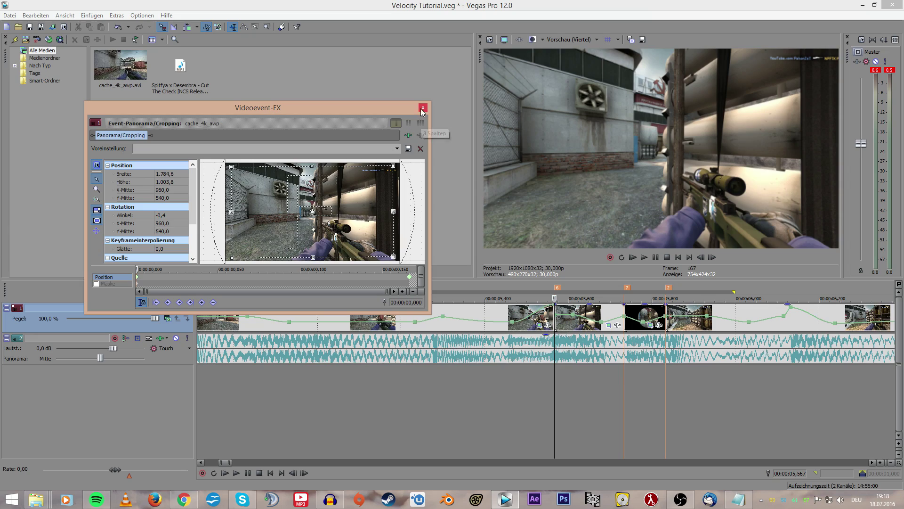
# - Play the section from 00:00:04,967 to 00:00:06,233 to check the third clip's corrected rotation
pyautogui.moveTo(306, 394); pyautogui.dragTo(836, 400)
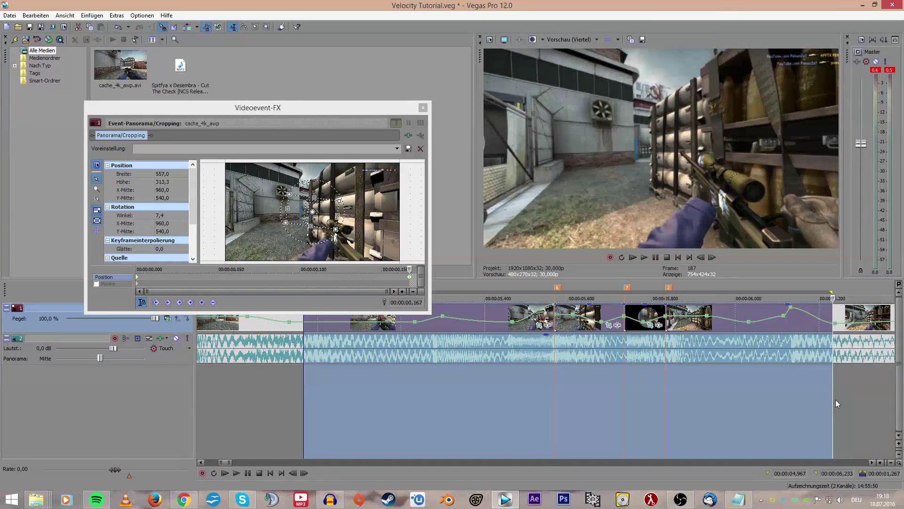
pyautogui.scroll(-2, 800, 393)
pyautogui.scroll(-1, 773, 392)
pyautogui.press('space')
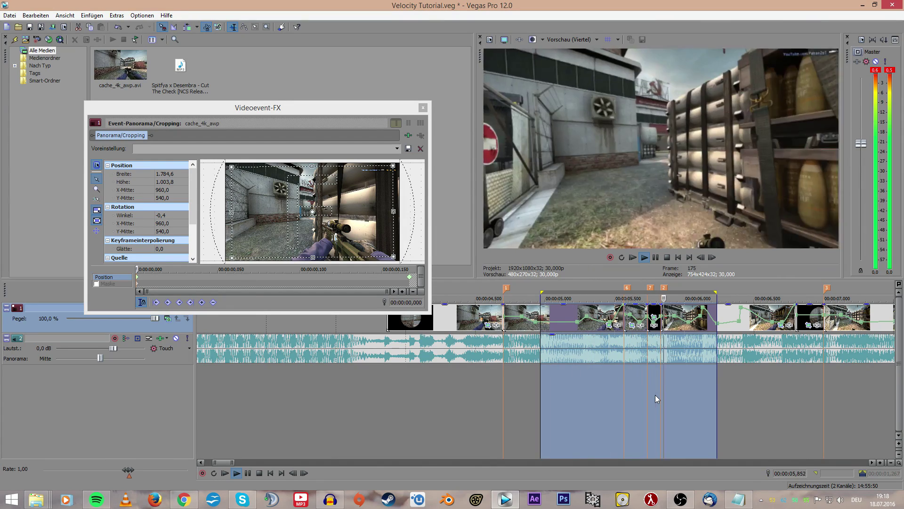
pyautogui.click(637, 398)
pyautogui.press('space')
# - Open Pan/Crop for the scoped fourth clip and shrink its start frame to about 1338 × 752
pyautogui.scroll(3, 657, 394)
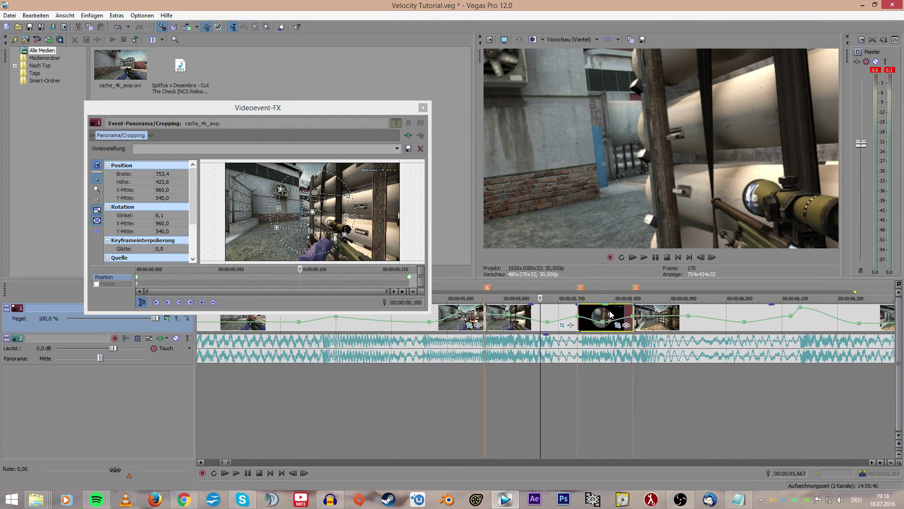
pyautogui.rightClick(610, 320)
pyautogui.click(466, 391)
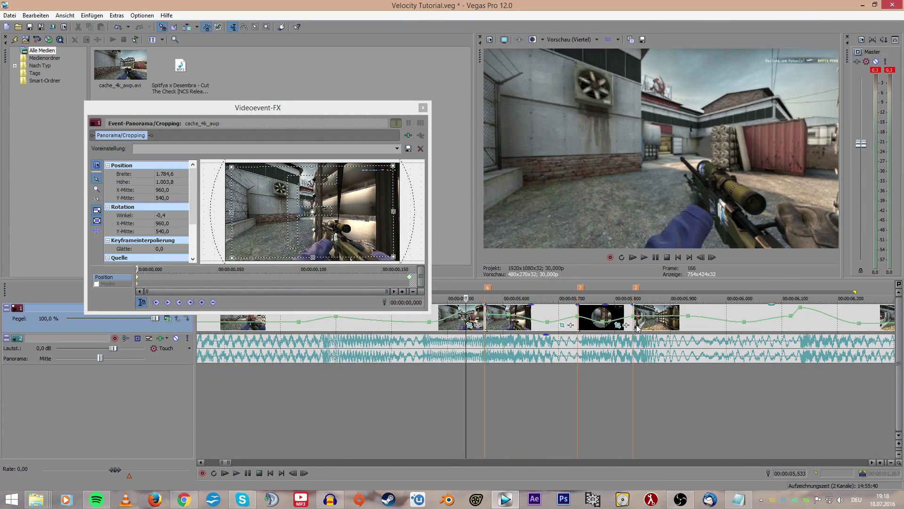
pyautogui.rightClick(602, 314)
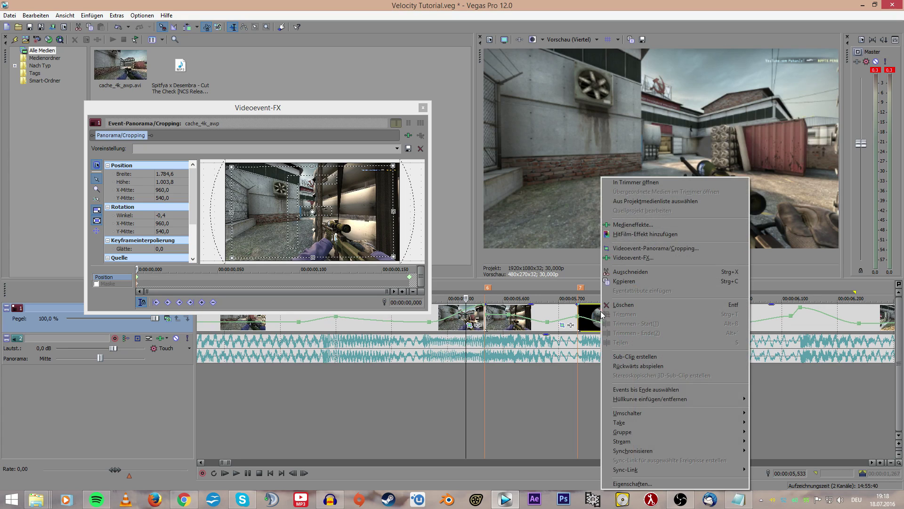
pyautogui.click(645, 248)
pyautogui.click(151, 267)
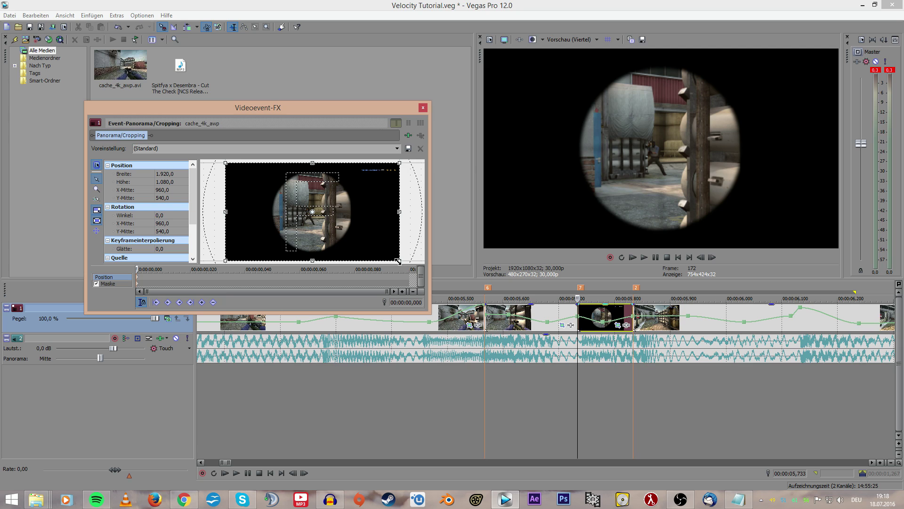
pyautogui.moveTo(397, 262); pyautogui.dragTo(373, 246)
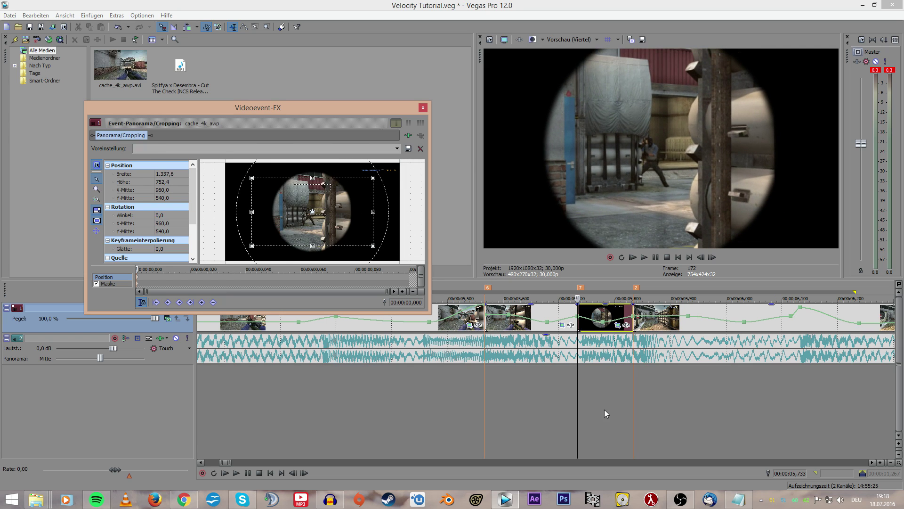
# - Shrink the fourth clip's start Pan/Crop frame further to about 943 × 530 and rotate it to about -5.3°
pyautogui.moveTo(576, 374)
pyautogui.mouseDown()
pyautogui.moveTo(542, 376)
pyautogui.moveTo(595, 378)
pyautogui.moveTo(511, 377)
pyautogui.moveTo(584, 385)
pyautogui.mouseUp()
pyautogui.click(521, 377)
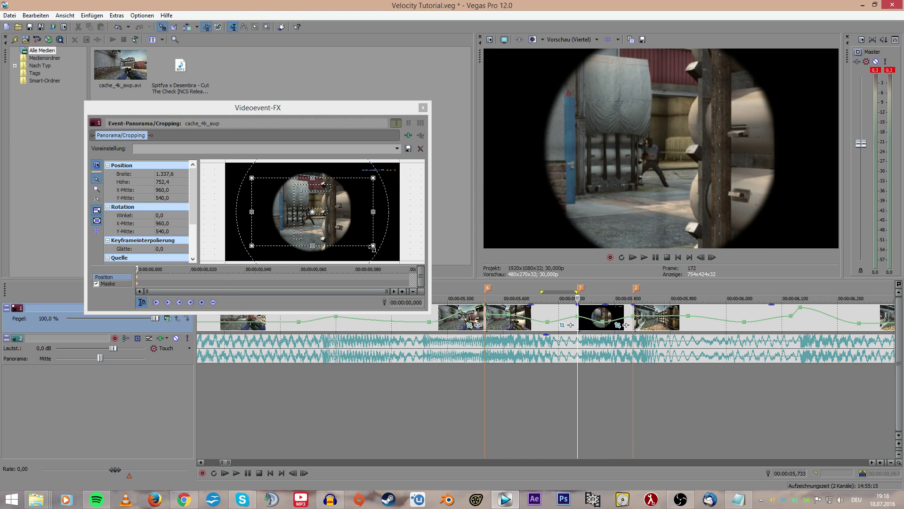
pyautogui.moveTo(369, 243); pyautogui.dragTo(360, 238)
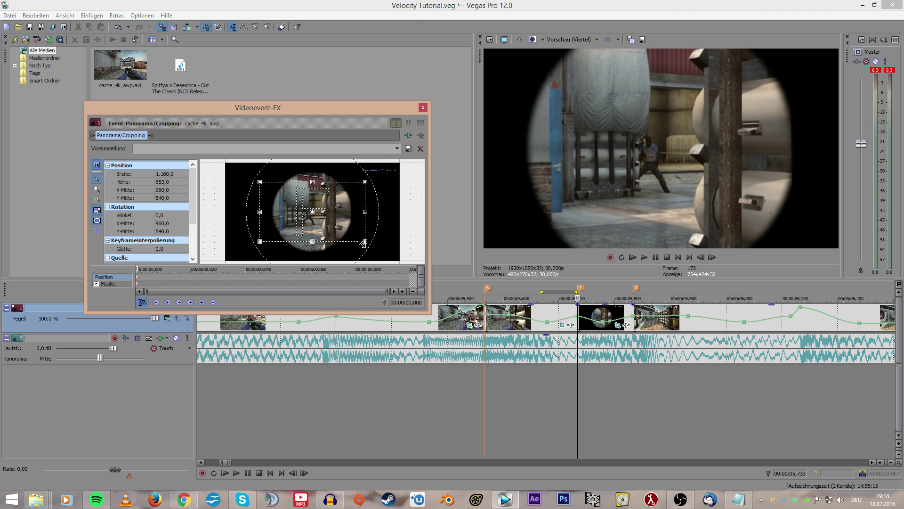
pyautogui.moveTo(578, 370)
pyautogui.mouseDown()
pyautogui.moveTo(562, 370)
pyautogui.moveTo(583, 371)
pyautogui.mouseUp()
pyautogui.moveTo(365, 241); pyautogui.dragTo(363, 234)
pyautogui.moveTo(576, 371)
pyautogui.mouseDown()
pyautogui.moveTo(559, 368)
pyautogui.moveTo(575, 367)
pyautogui.mouseUp()
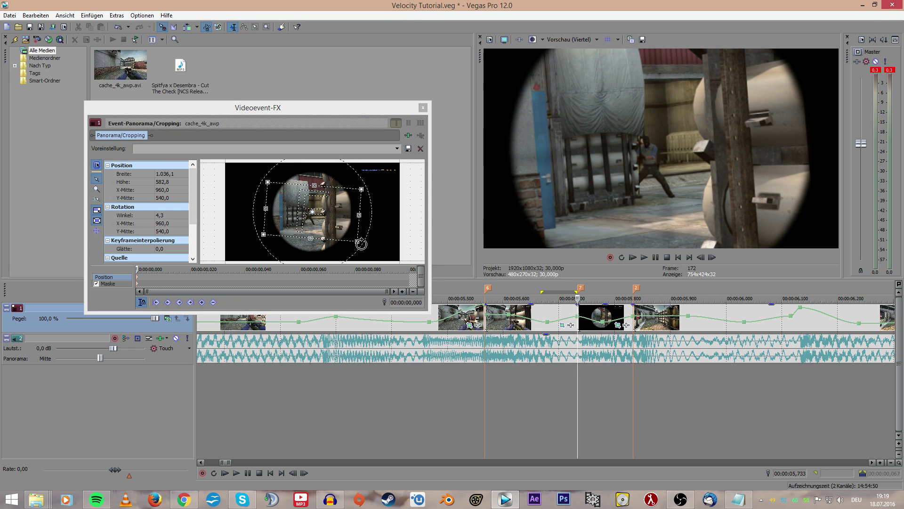
pyautogui.moveTo(361, 244)
pyautogui.mouseDown()
pyautogui.moveTo(351, 252)
pyautogui.moveTo(356, 232)
pyautogui.mouseUp()
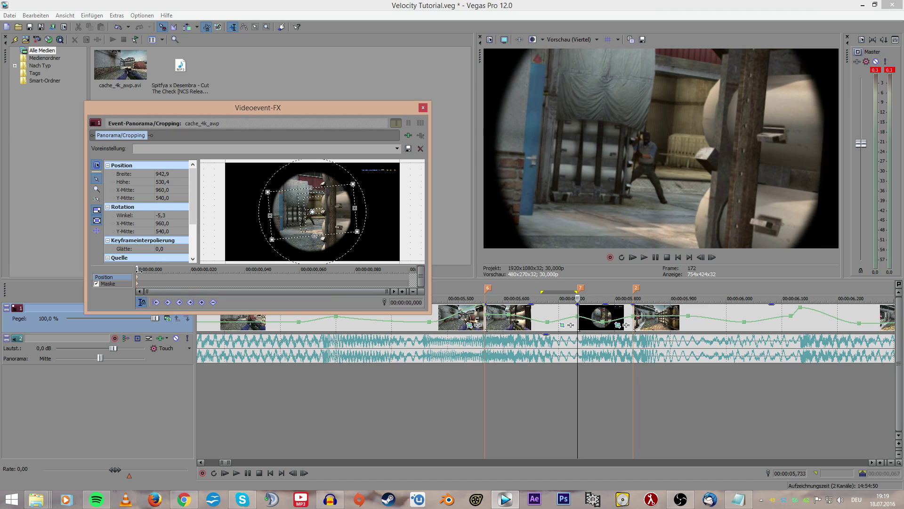
# - Restore the Pan/Crop frame at the fourth clip's end, 00:00:00,100, enlarge it to about 2398 × 1349 and rotate it to about 2.7°
pyautogui.click(227, 273)
pyautogui.press('Right')
pyautogui.press('Right')
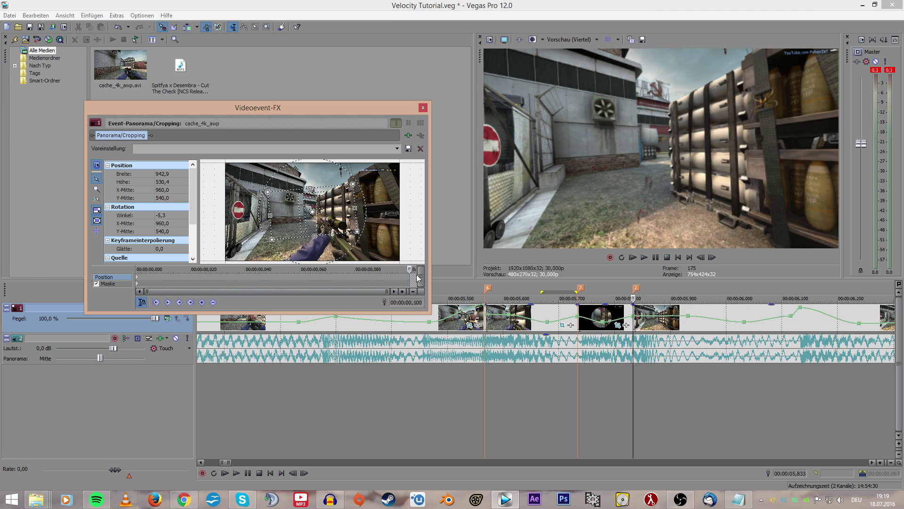
pyautogui.rightClick(324, 195)
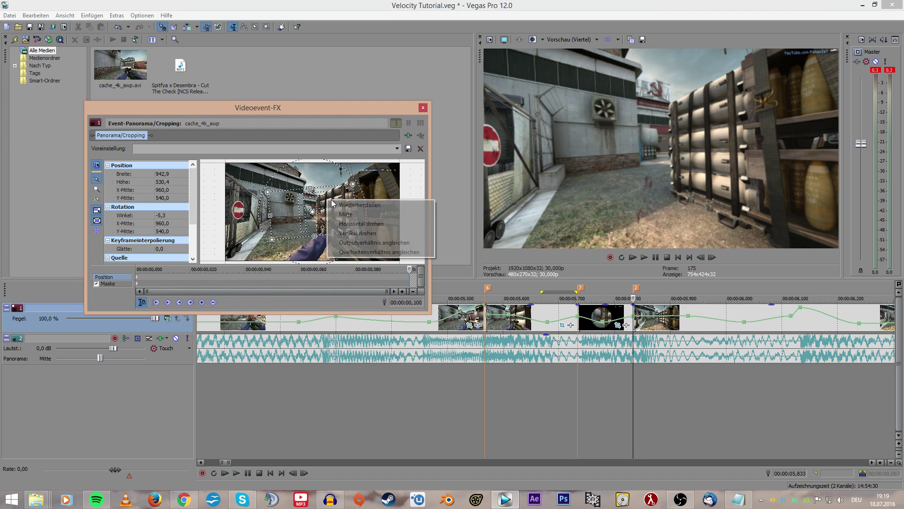
pyautogui.click(357, 204)
pyautogui.moveTo(397, 258); pyautogui.dragTo(422, 281)
pyautogui.moveTo(409, 232); pyautogui.dragTo(407, 238)
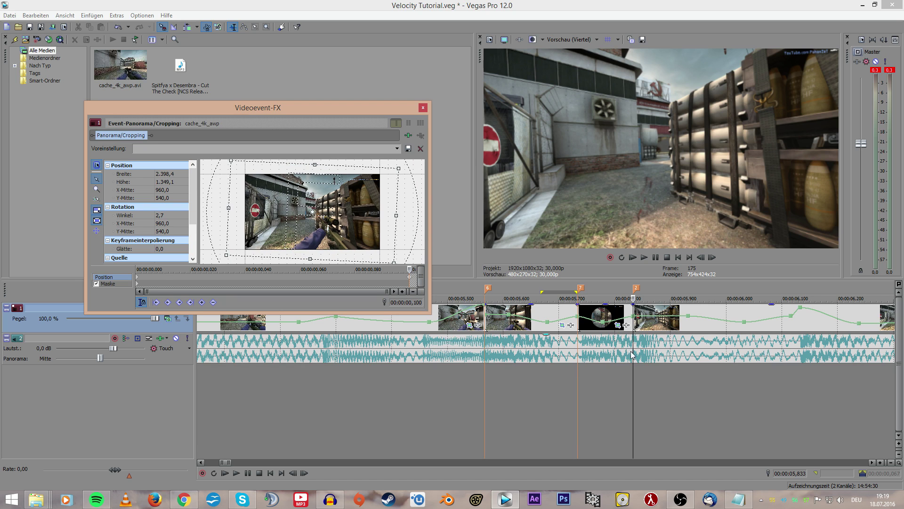
# - Play from marker 6 at 00:00:05,567 to check the transition from the third clip through the fourth
pyautogui.moveTo(633, 377); pyautogui.dragTo(486, 384)
pyautogui.press('space')
pyautogui.press('space')
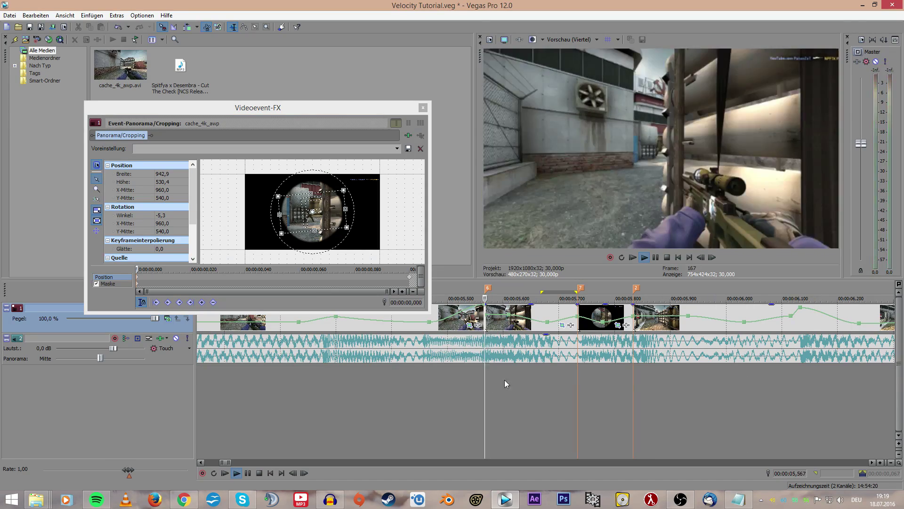
pyautogui.press('space')
pyautogui.scroll(-4, 550, 383)
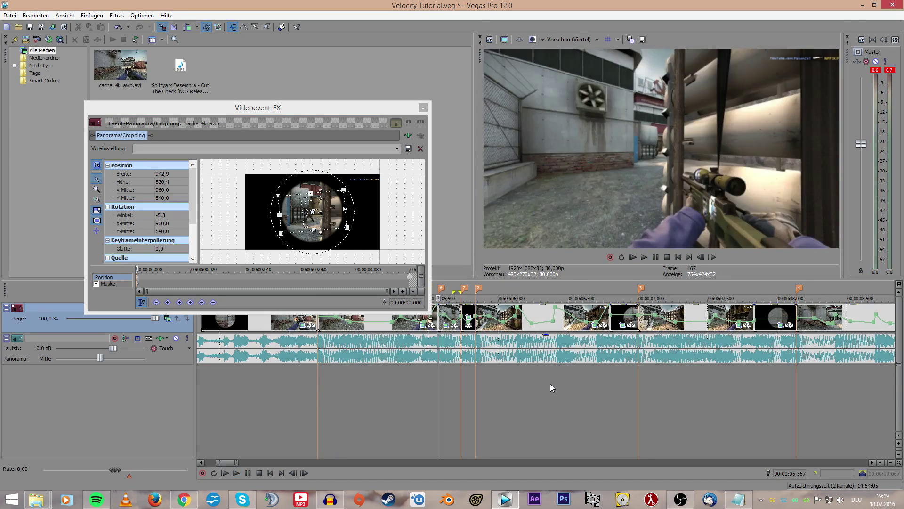
pyautogui.press('space')
# - Enlarge the fourth clip's Pan/Crop frame to about 1199 × 675 at its start and about 2545 × 1432 at its end
pyautogui.scroll(4, 566, 386)
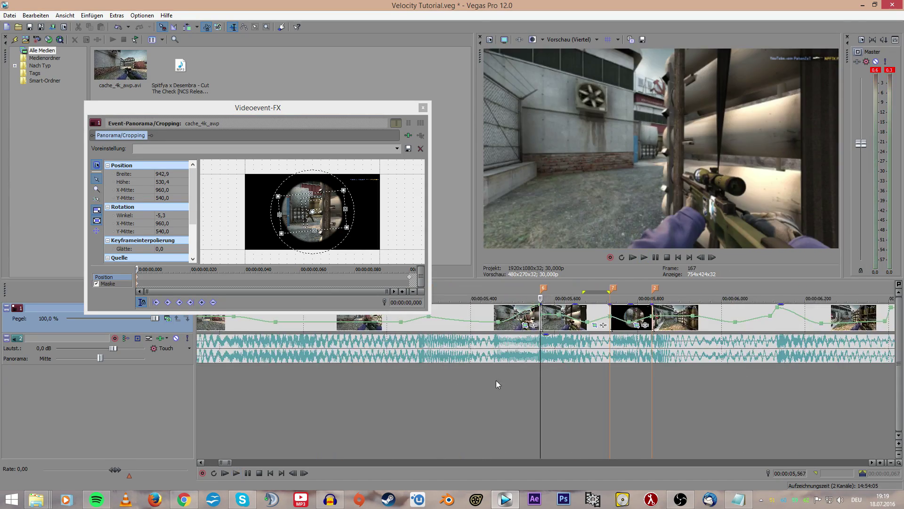
pyautogui.click(137, 280)
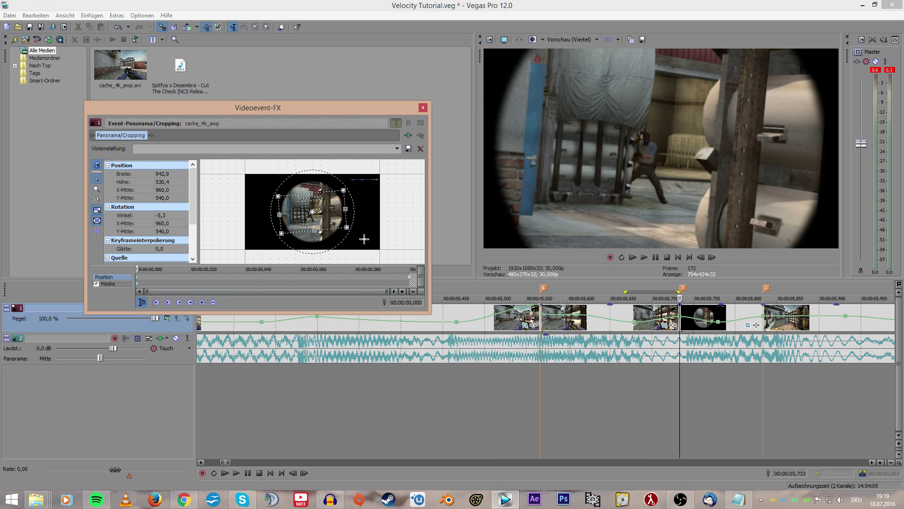
pyautogui.moveTo(345, 227); pyautogui.dragTo(357, 231)
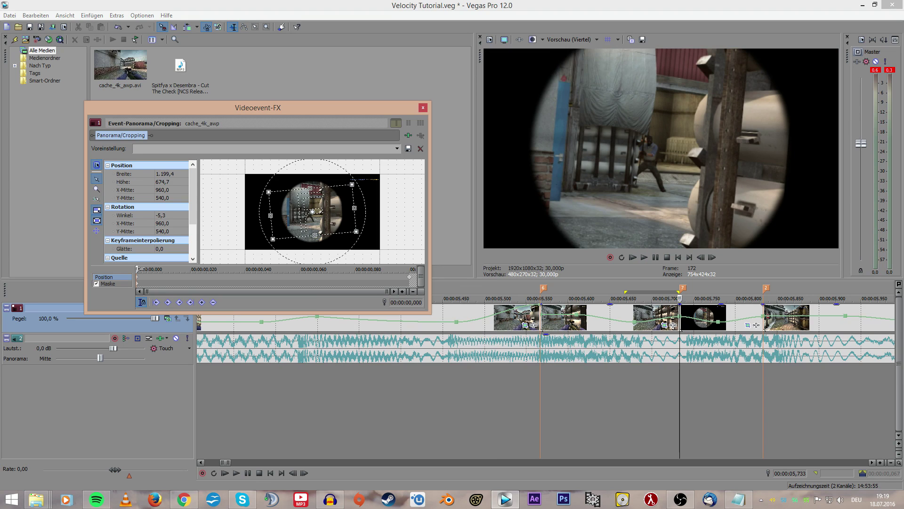
pyautogui.moveTo(142, 269); pyautogui.dragTo(403, 264)
# - Play the edit from before the third clip to about 00:00:07,233 to check the resized fourth-clip zoom
pyautogui.click(515, 392)
pyautogui.press('space')
pyautogui.scroll(-1, 513, 385)
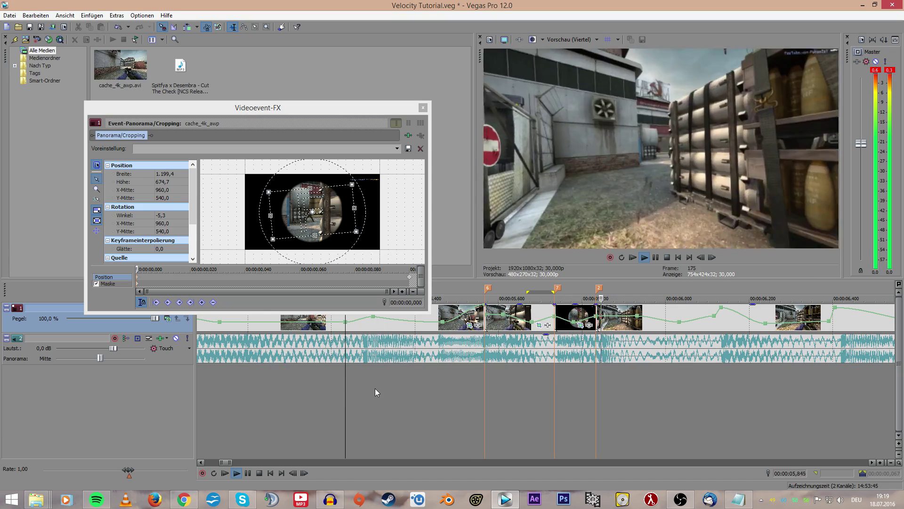
pyautogui.scroll(-4, 471, 381)
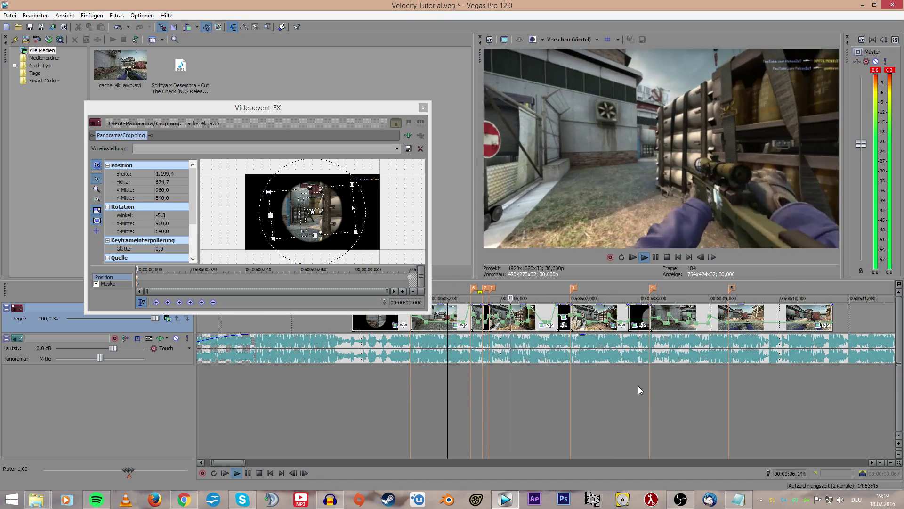
pyautogui.scroll(3, 589, 382)
pyautogui.press('space')
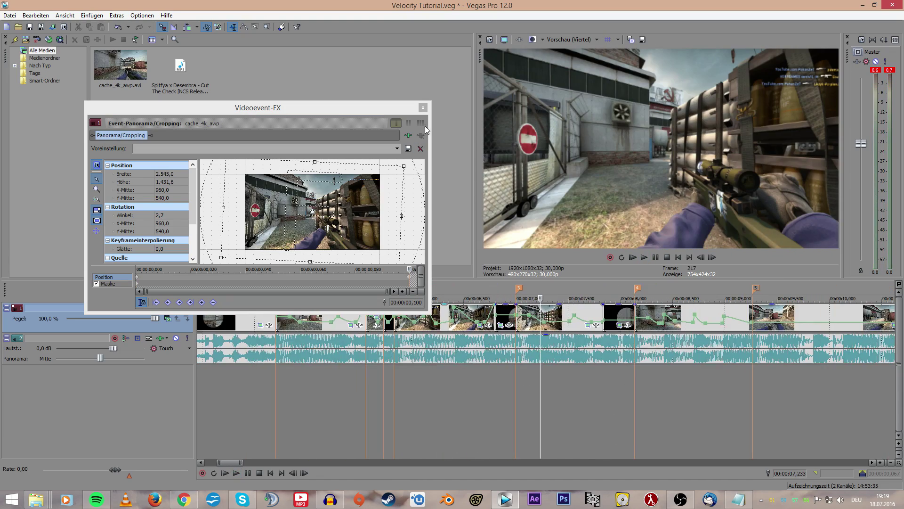
# - Close the fourth clip's Pan/Crop window and save the project
pyautogui.click(423, 108)
pyautogui.click(407, 421)
pyautogui.scroll(3, 403, 400)
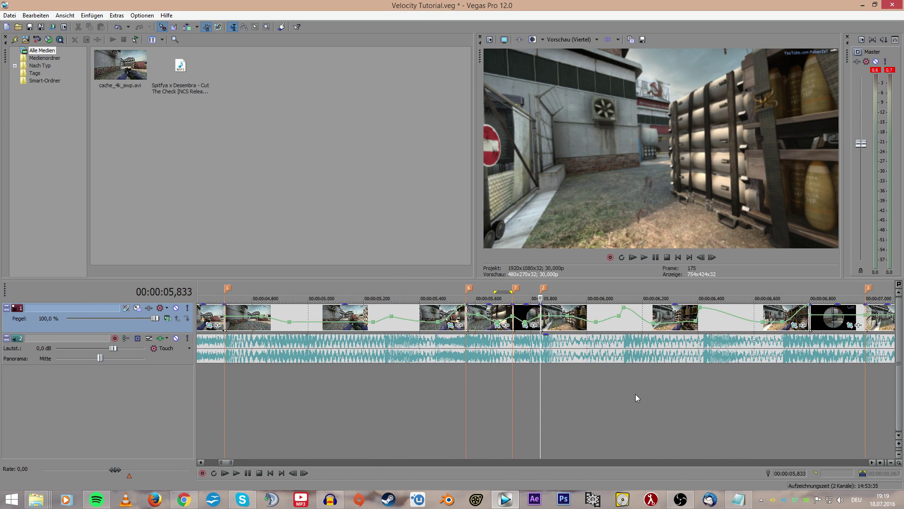
pyautogui.click(577, 385)
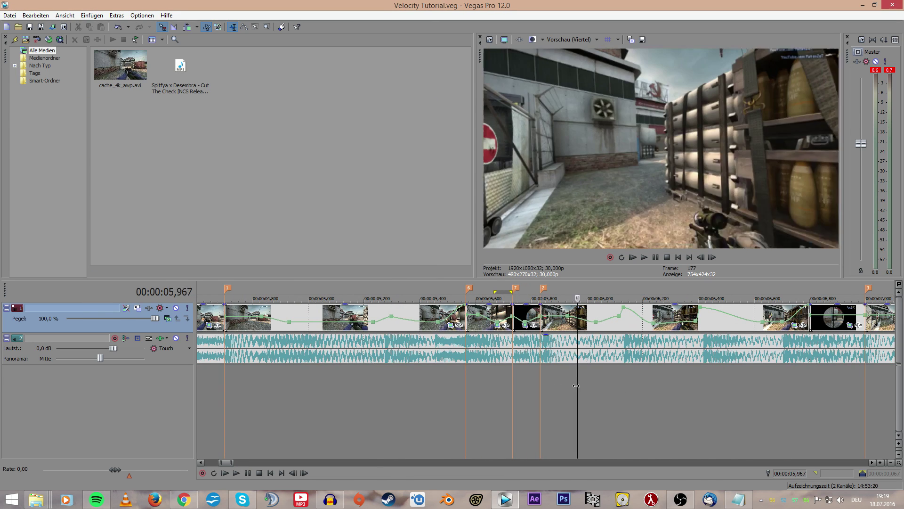
# - Play the section across markers 6, 7 and 2 once more to review the third and fourth clips together
pyautogui.moveTo(576, 386); pyautogui.dragTo(718, 386)
pyautogui.click(718, 385)
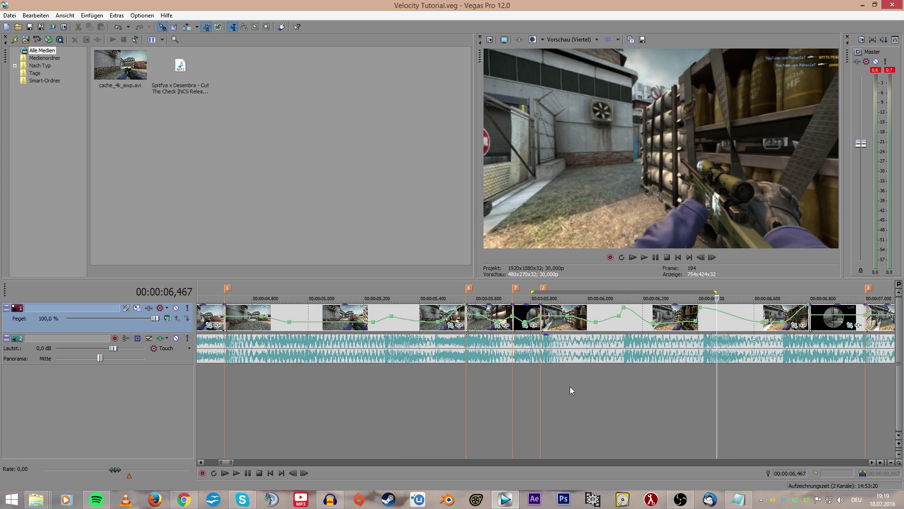
pyautogui.moveTo(531, 386); pyautogui.dragTo(661, 388)
pyautogui.click(569, 387)
pyautogui.moveTo(569, 383); pyautogui.dragTo(459, 385)
pyautogui.press('space')
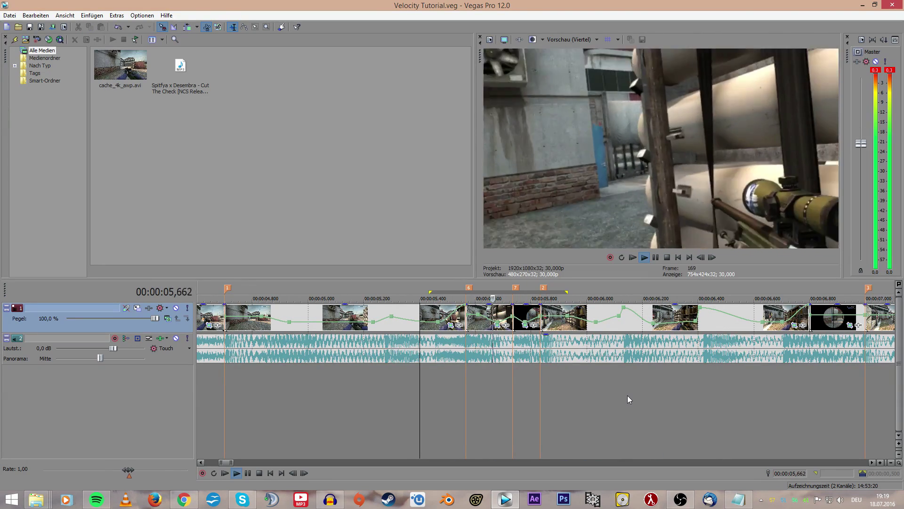
pyautogui.press('space')
pyautogui.scroll(-3, 628, 397)
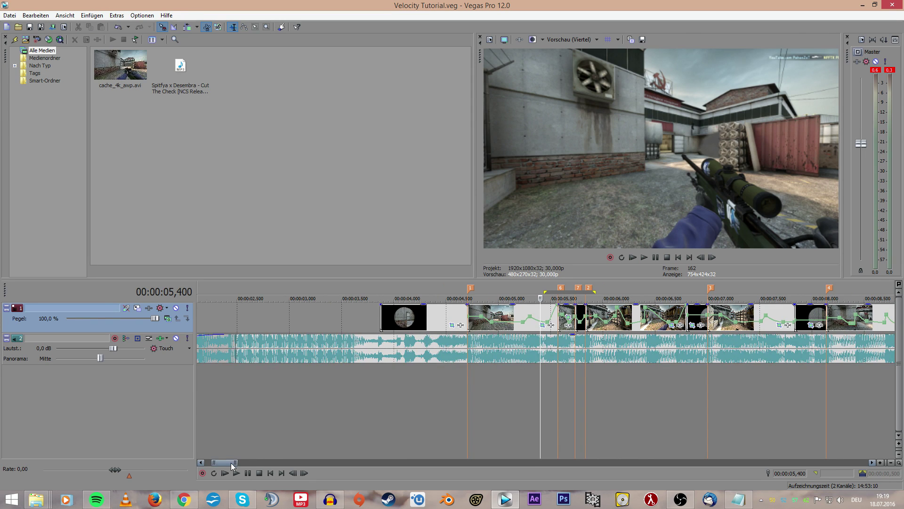
pyautogui.scroll(-4, 354, 419)
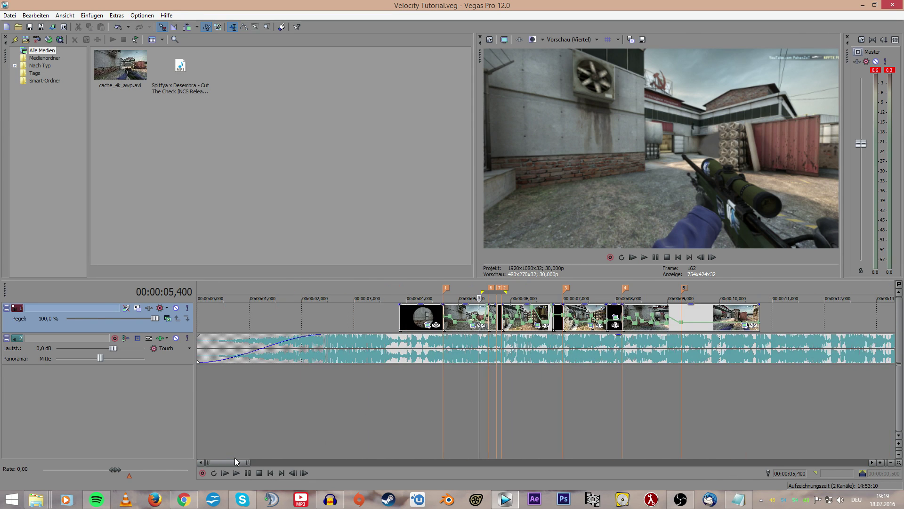
pyautogui.moveTo(237, 461); pyautogui.dragTo(242, 462)
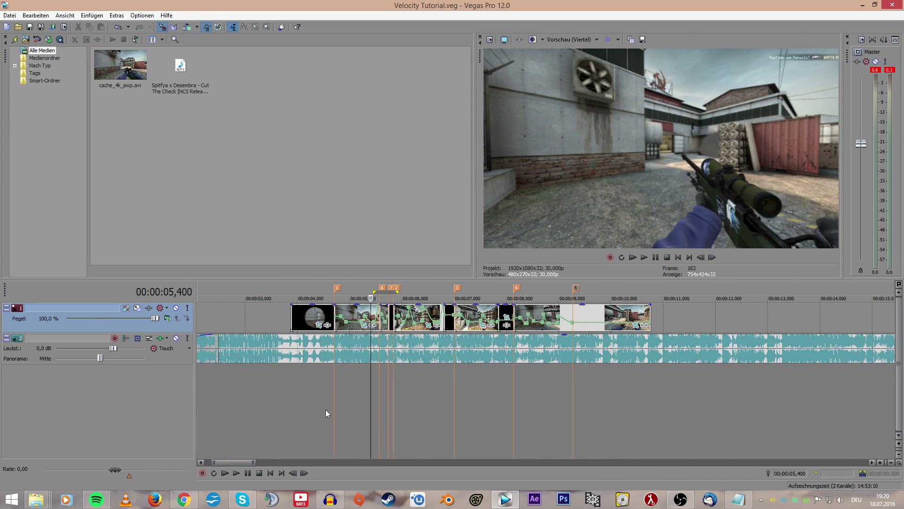